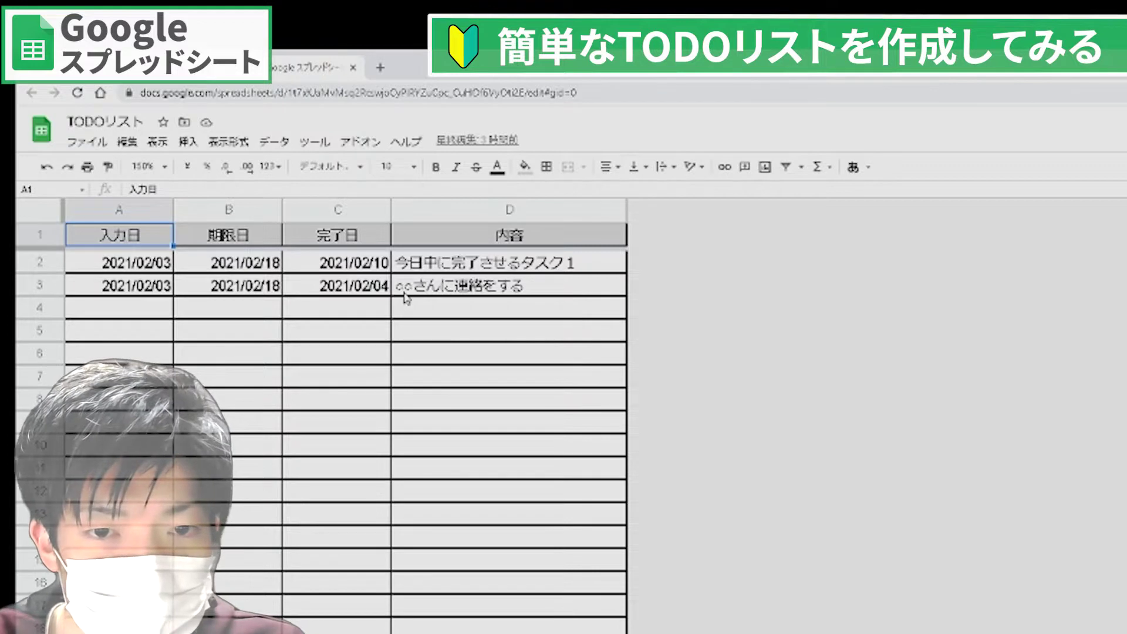
# Fill row 4 of the TODO sheet with input date 2021/02/18, due date 2021/03/03 and completion date 2021/03/11.
pyautogui.doubleClick(103, 316)
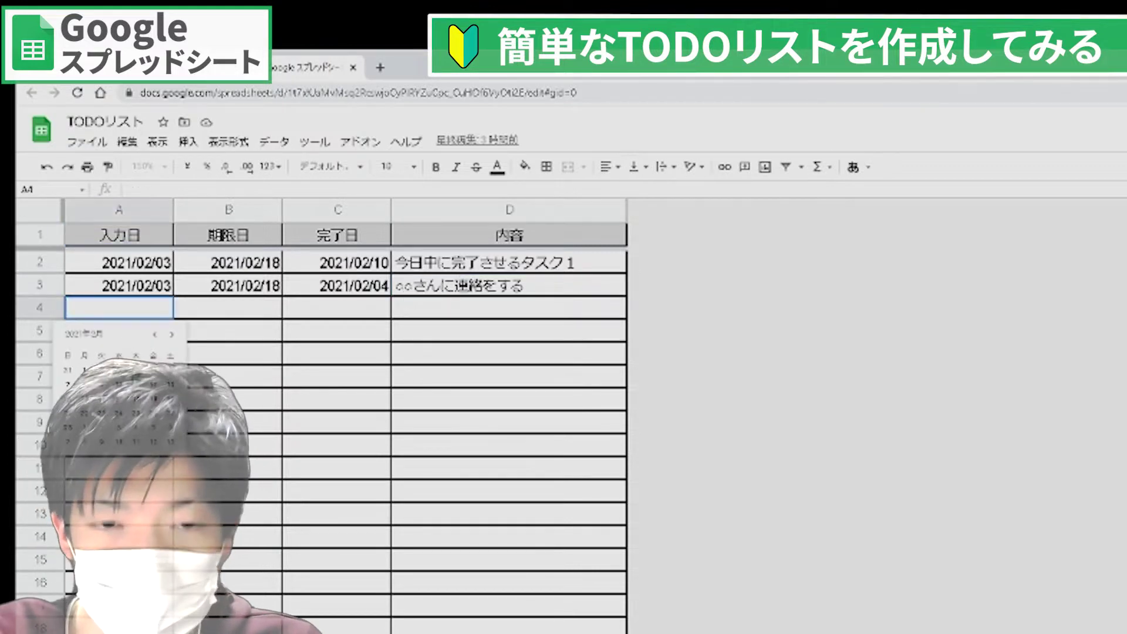
pyautogui.click(135, 400)
pyautogui.click(223, 310)
pyautogui.doubleClick(224, 310)
pyautogui.click(230, 429)
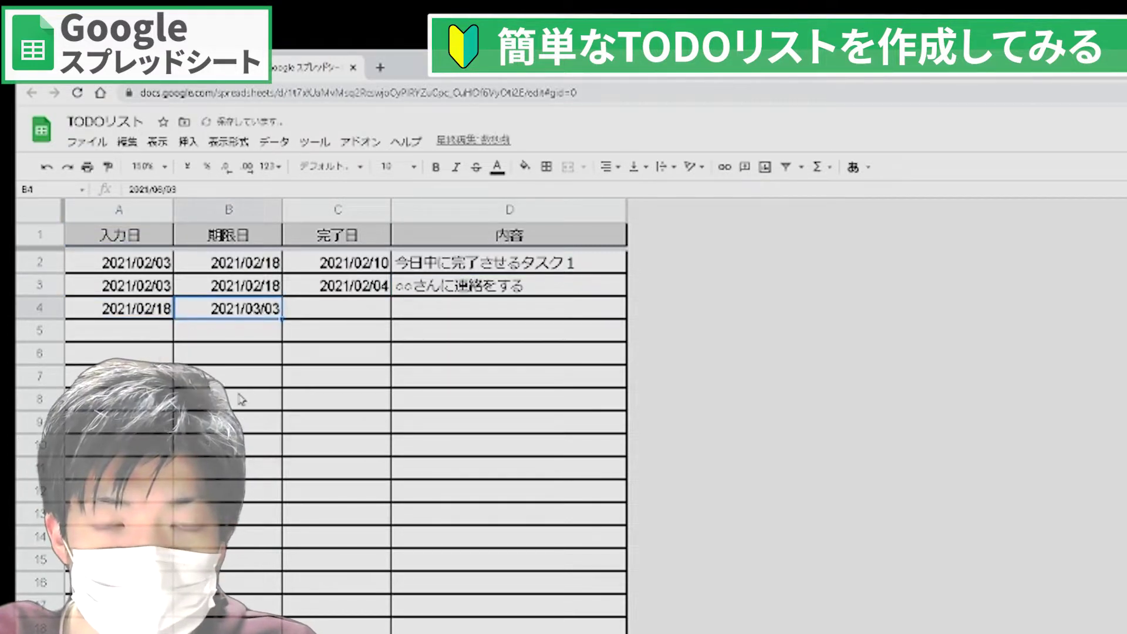
pyautogui.doubleClick(348, 311)
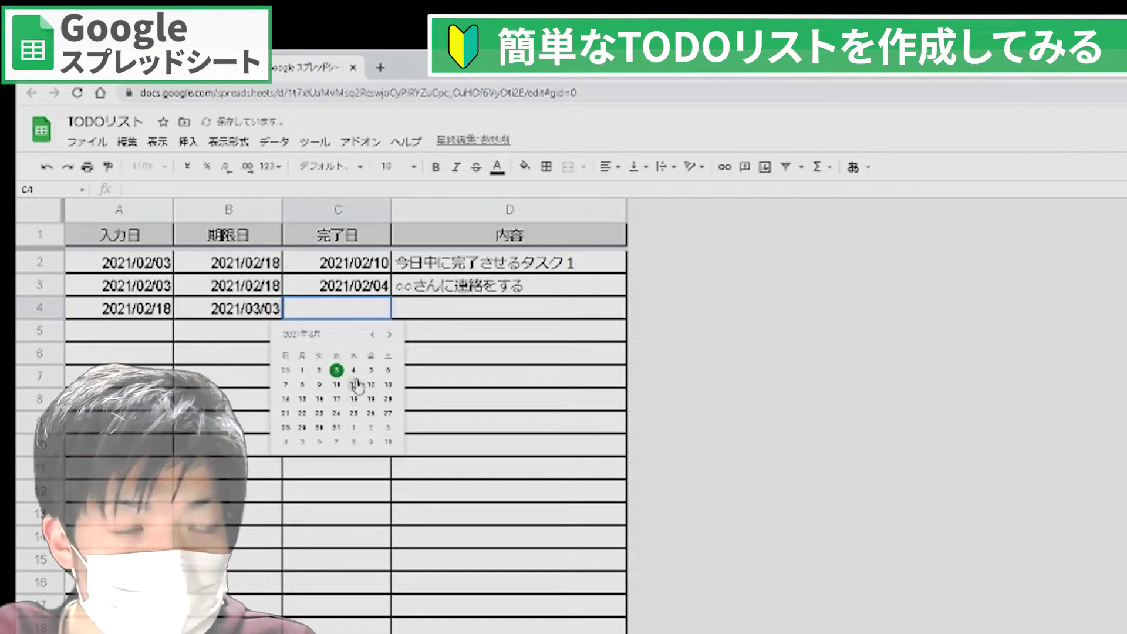
pyautogui.click(356, 385)
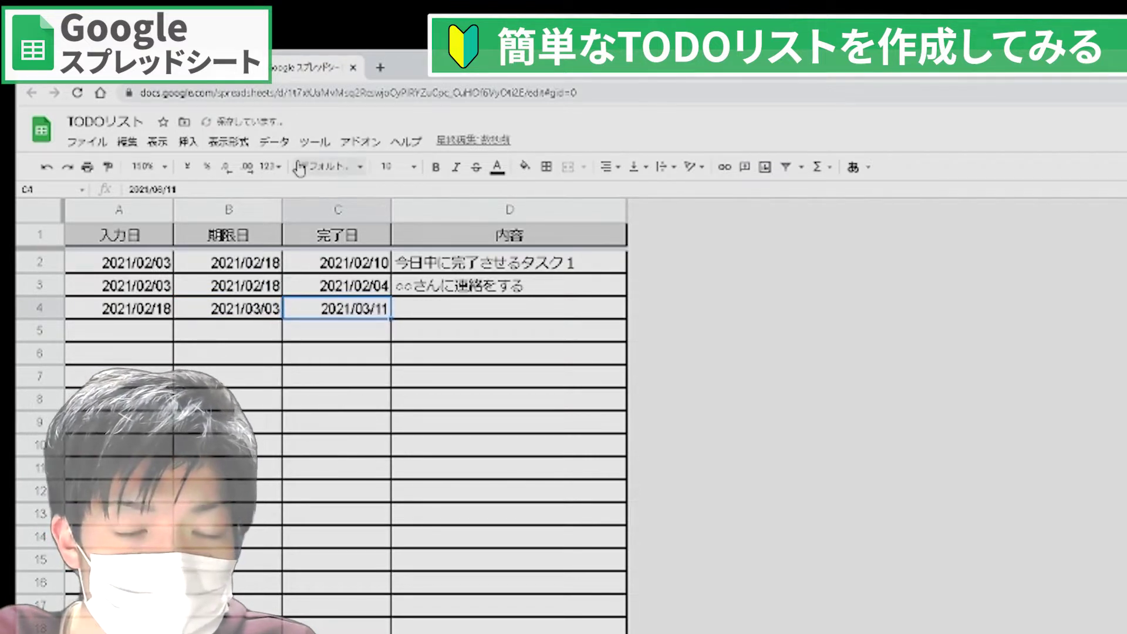
pyautogui.click(274, 142)
pyautogui.click(277, 327)
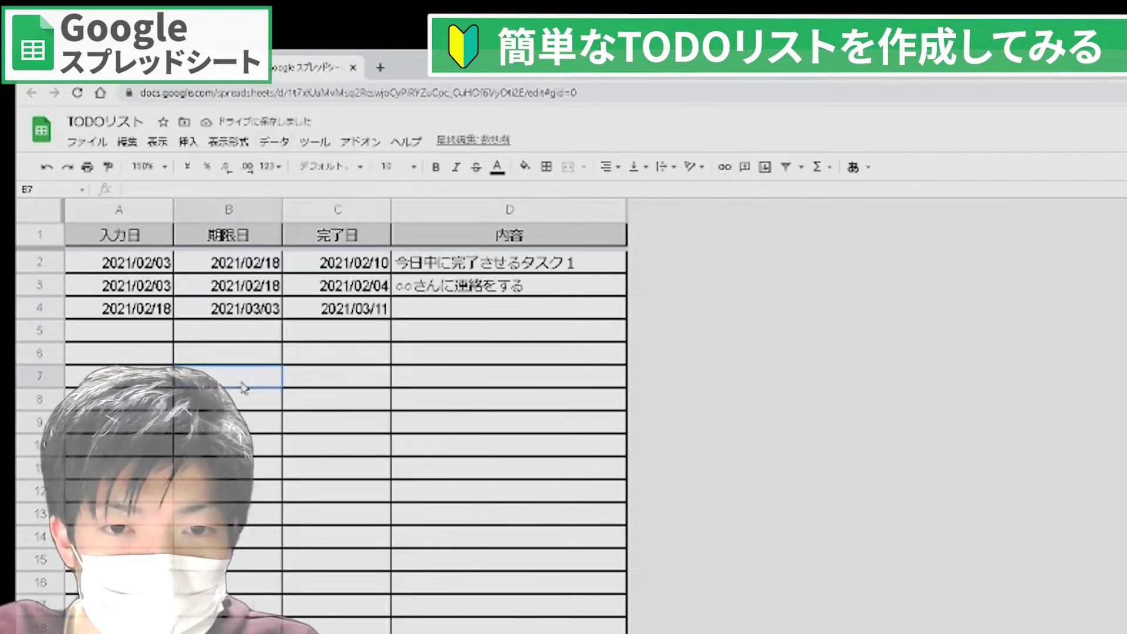
pyautogui.click(346, 307)
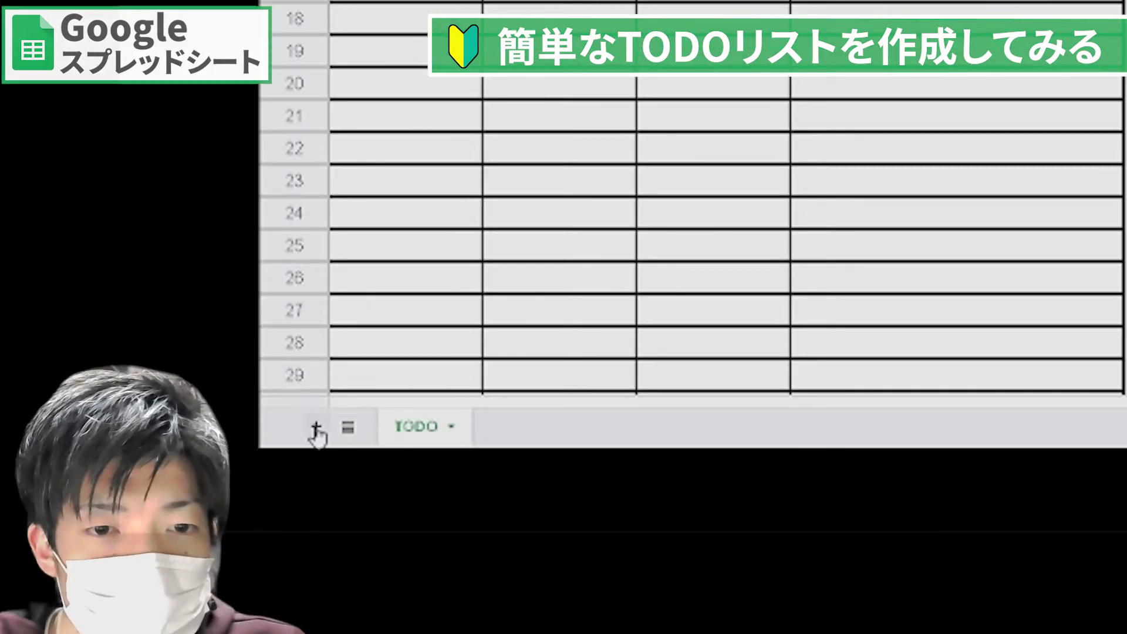
# Add a new sheet after the TODO sheet and delete its columns E to Z.
pyautogui.click(316, 427)
pyautogui.click(1021, 1)
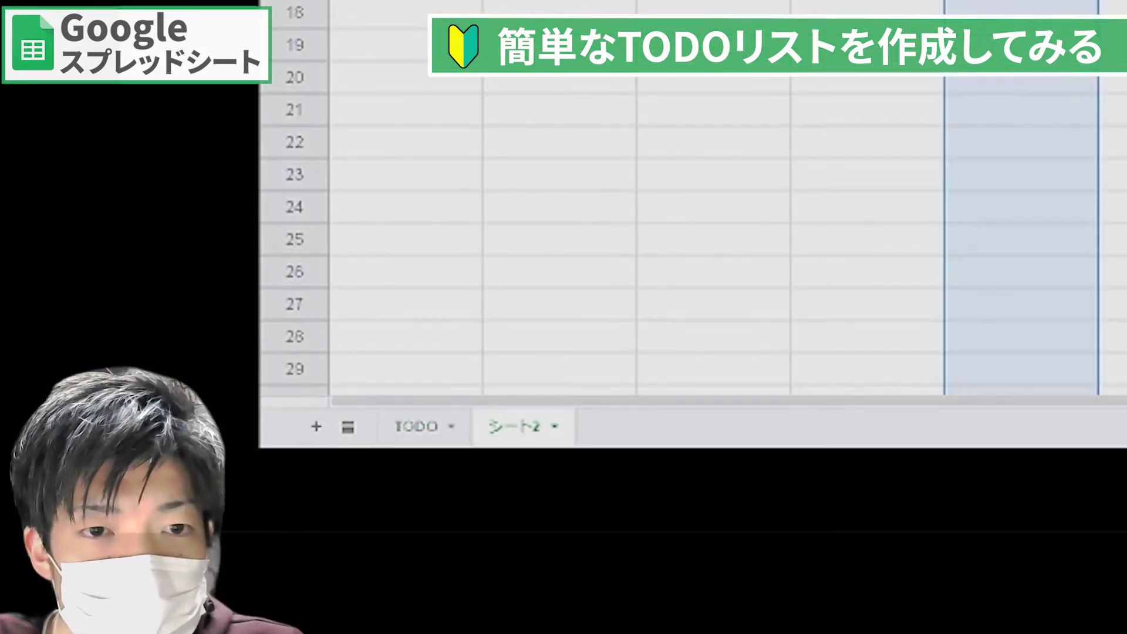
pyautogui.hotkey('ctrl', 'shift', 'Right')
pyautogui.rightClick(555, 214)
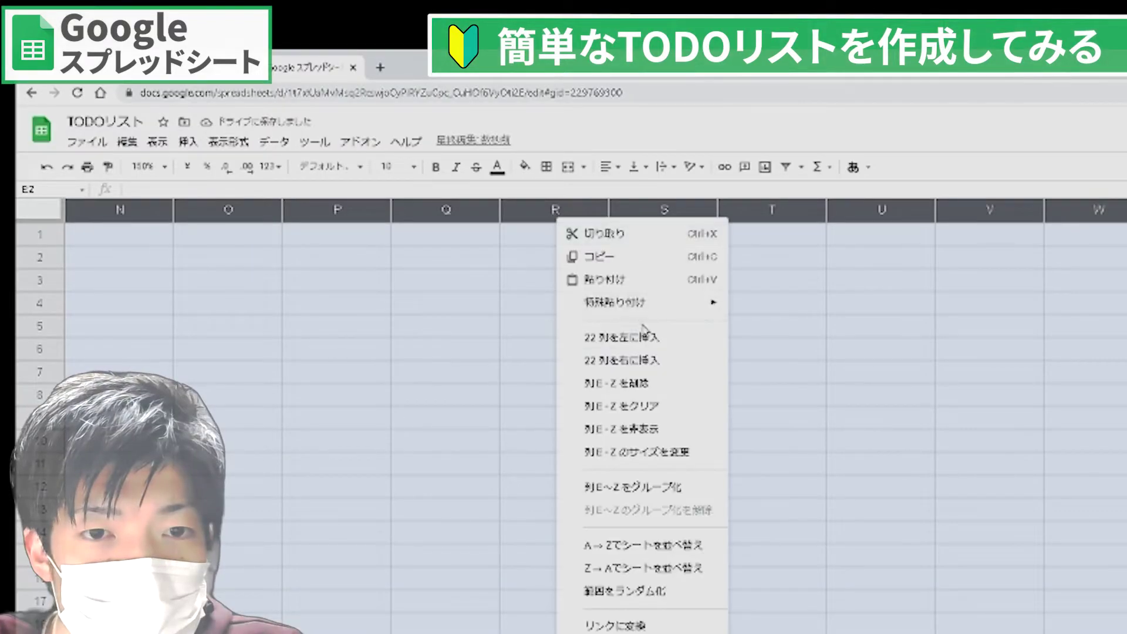
pyautogui.click(644, 388)
pyautogui.click(335, 373)
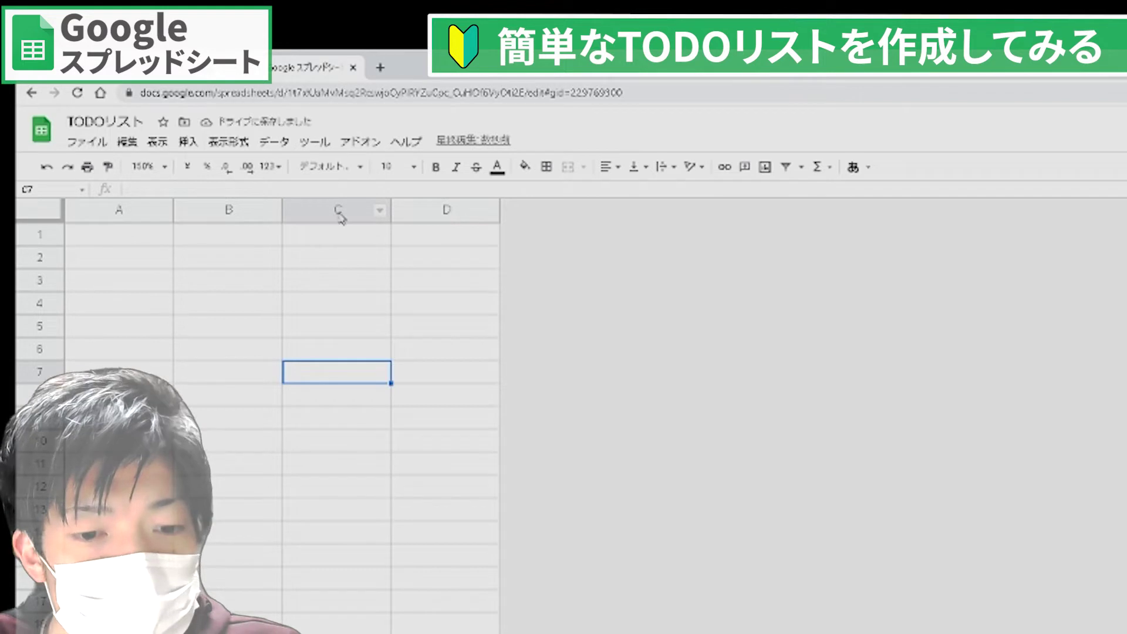
pyautogui.click(483, 369)
pyautogui.click(249, 310)
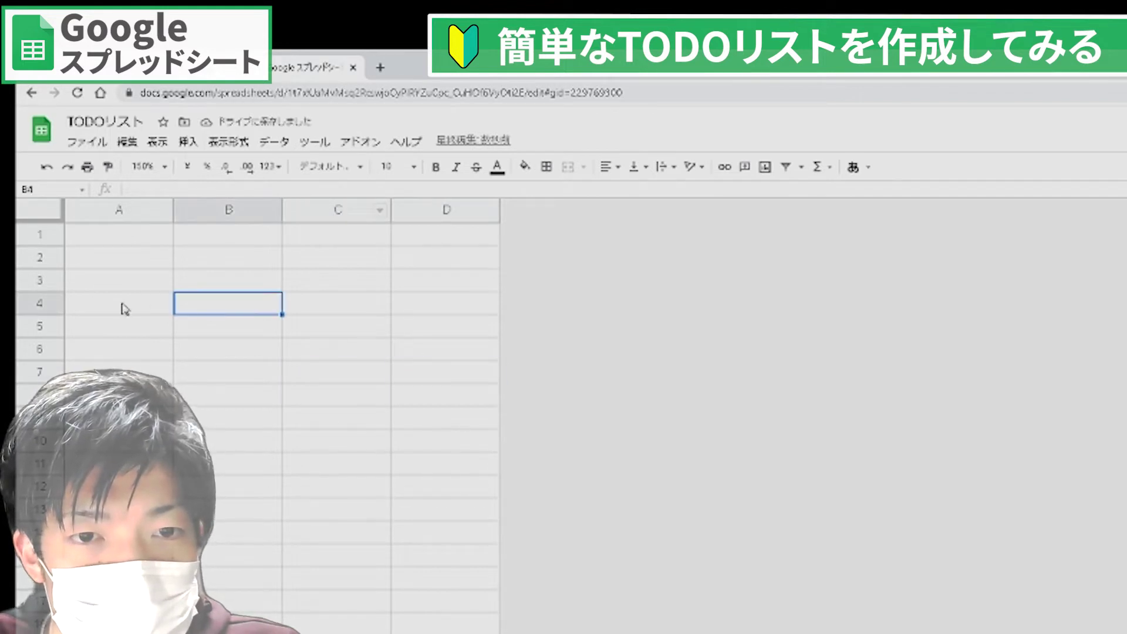
# Enter the title 進捗状況確認 in cell A2 of the new sheet.
pyautogui.click(133, 257)
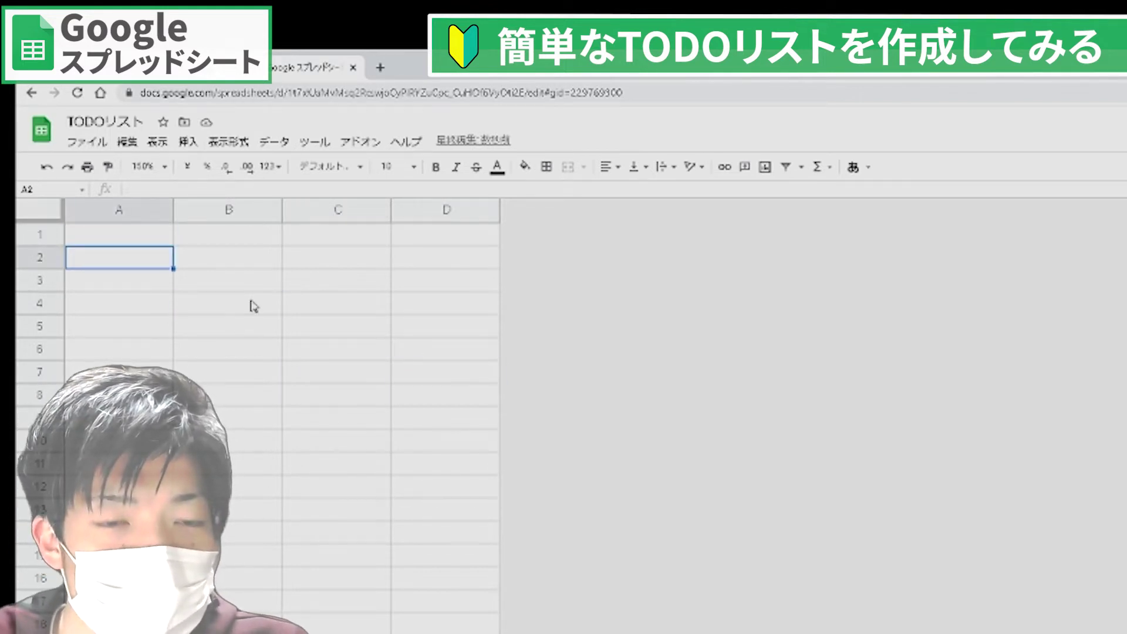
pyautogui.write('r')
pyautogui.press('BackSpace')
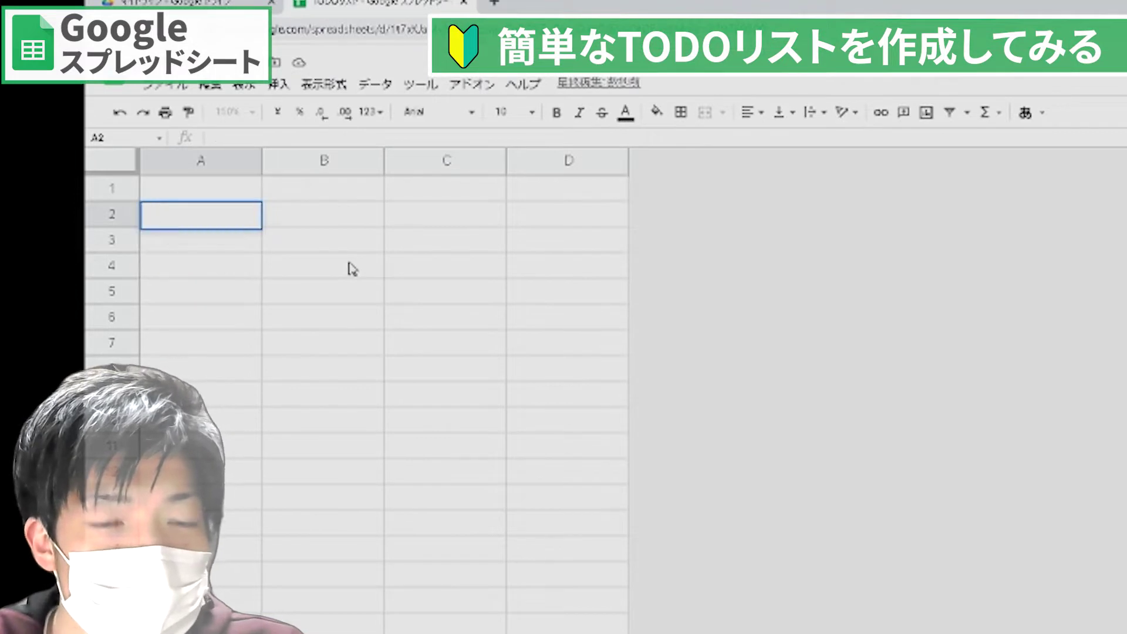
pyautogui.write('rin')
pyautogui.press('BackSpace')
pyautogui.press('BackSpace')
pyautogui.write('shinchoku')
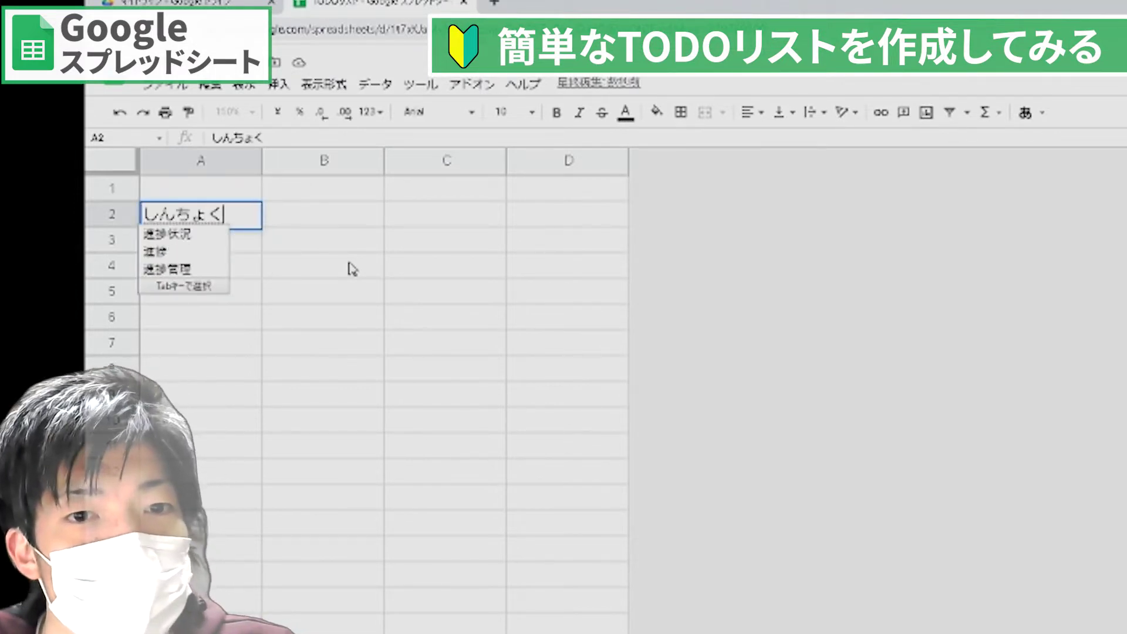
pyautogui.write('joukyou')
pyautogui.press('space')
pyautogui.write('kak')
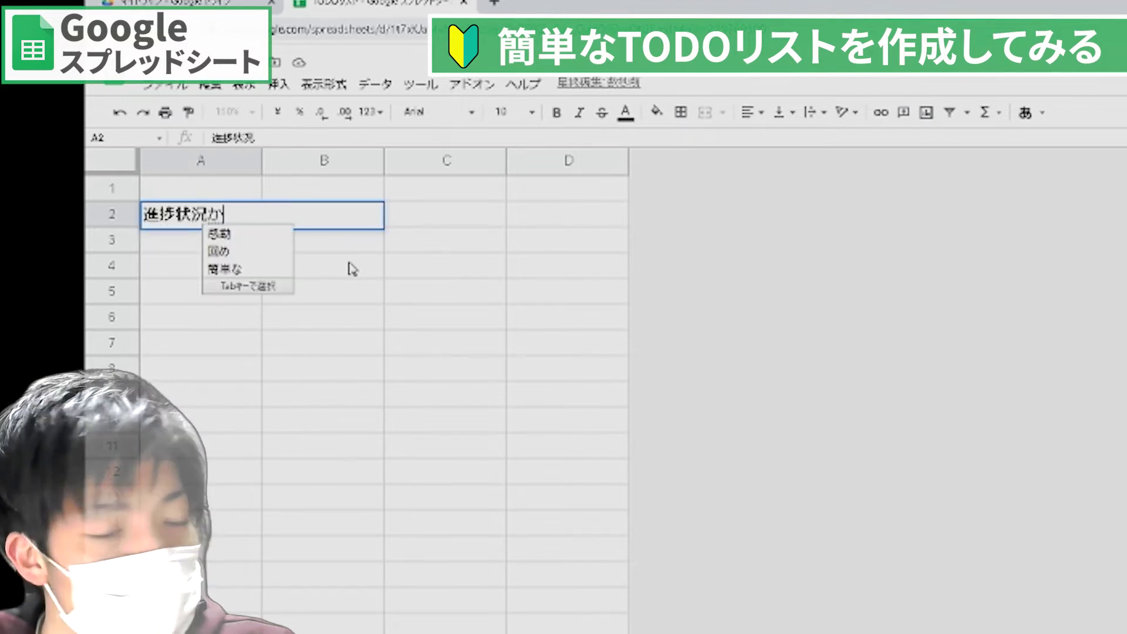
pyautogui.write('unin')
pyautogui.press('space')
pyautogui.press('Return')
pyautogui.press('Return')
# Format the title in A2 with font size 24 and bold.
pyautogui.press('Up')
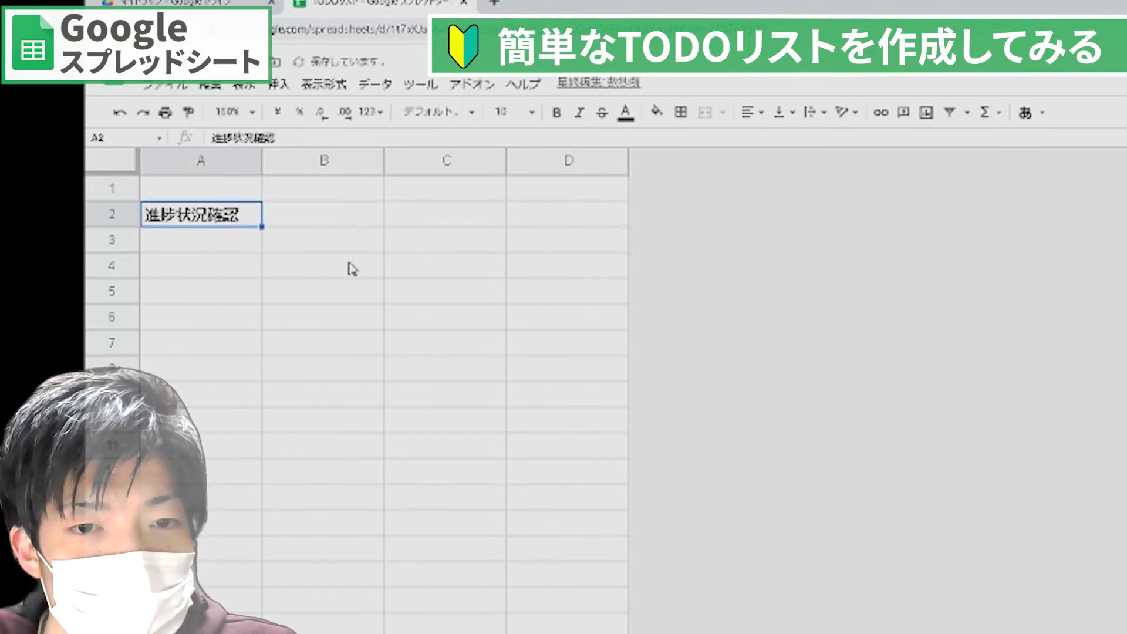
pyautogui.click(532, 113)
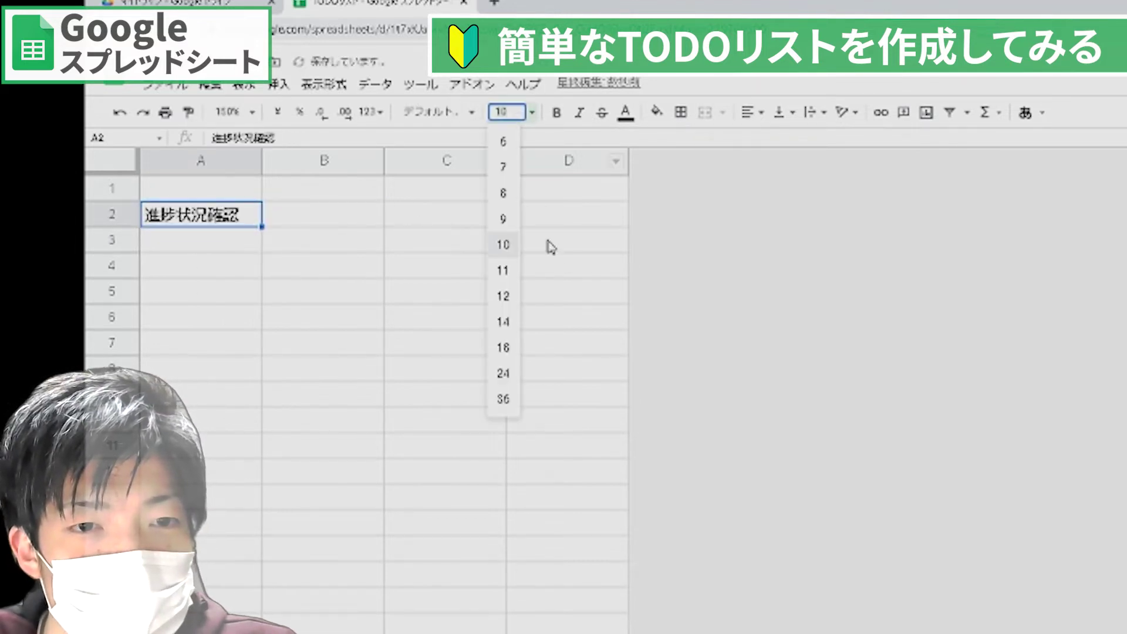
pyautogui.click(504, 371)
pyautogui.click(496, 377)
pyautogui.click(219, 261)
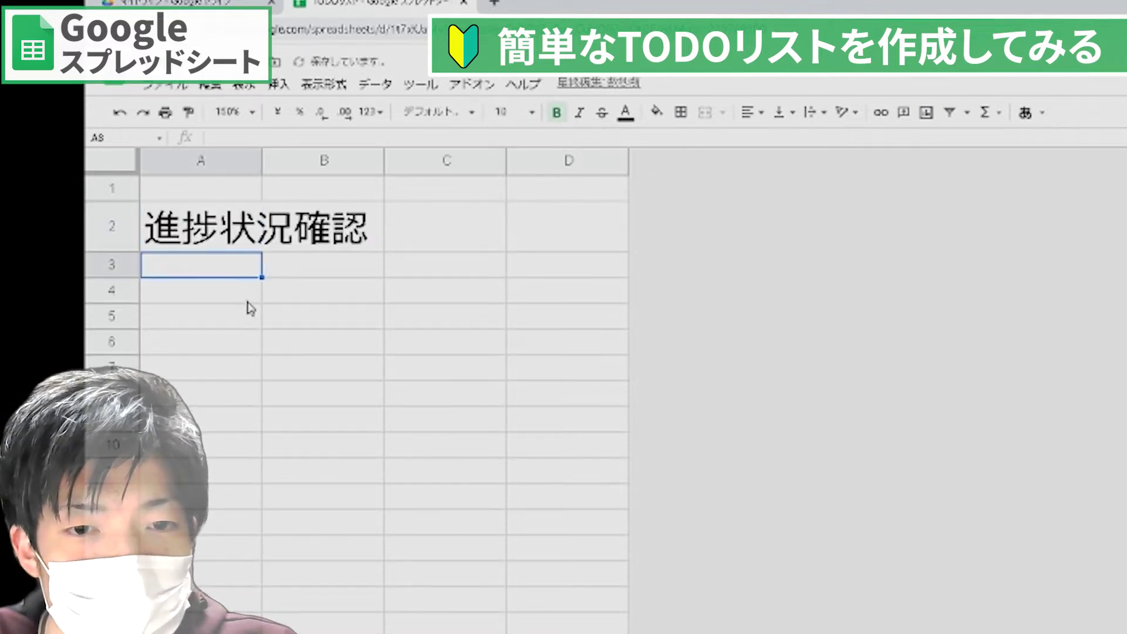
pyautogui.click(216, 228)
pyautogui.hotkey('ctrl', 'b')
pyautogui.moveTo(268, 292); pyautogui.dragTo(355, 317)
pyautogui.click(443, 271)
pyautogui.click(202, 320)
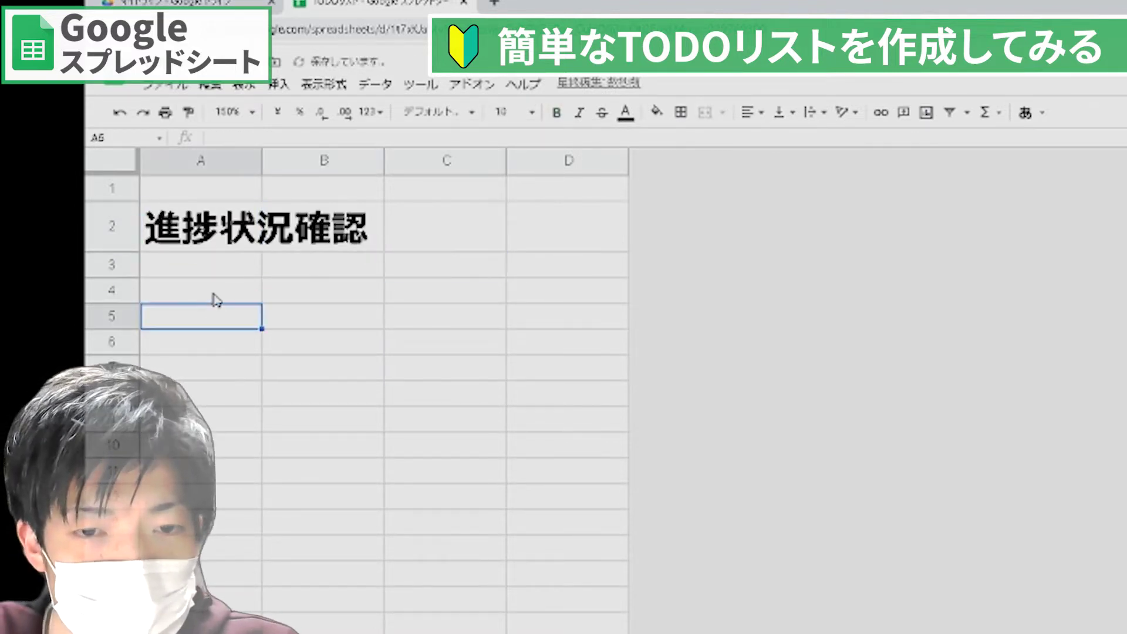
pyautogui.click(211, 294)
pyautogui.click(268, 338)
pyautogui.click(165, 290)
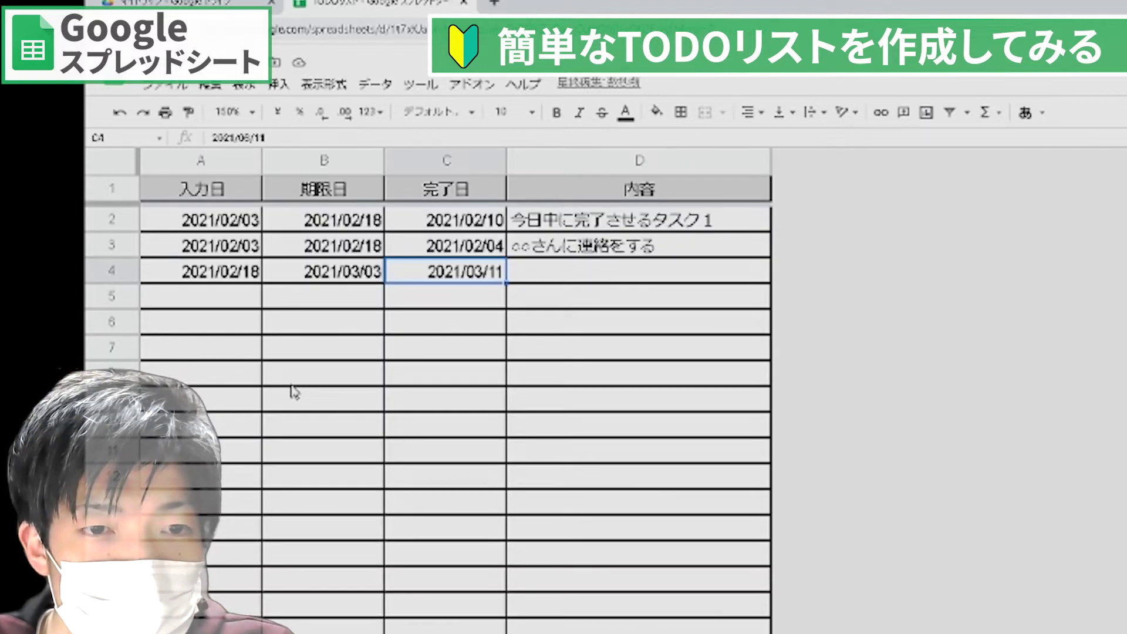
pyautogui.click(449, 321)
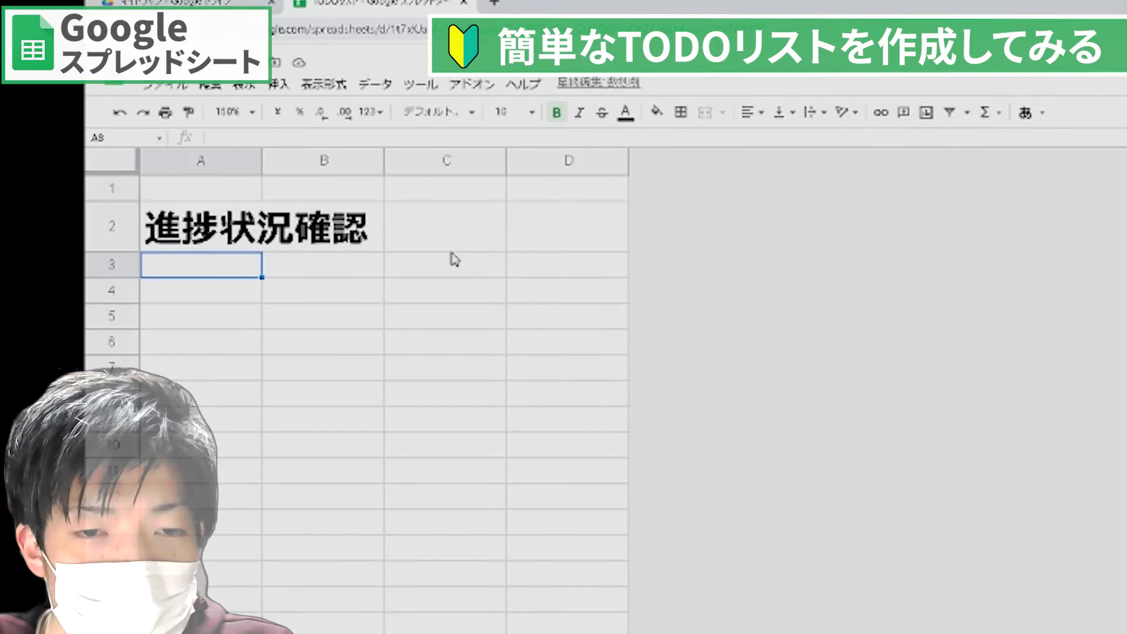
# Enter the heading 完了件数 in A4 and make row 5 below it about three times as tall.
pyautogui.press('Down')
pyautogui.write('完了')
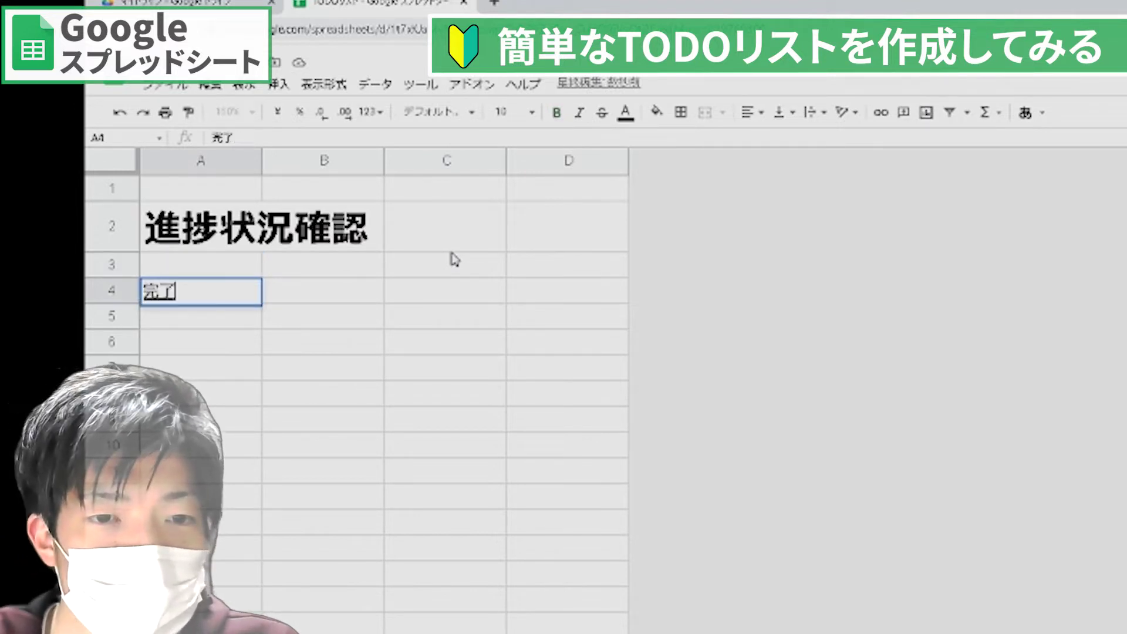
pyautogui.write('件数')
pyautogui.press('Return')
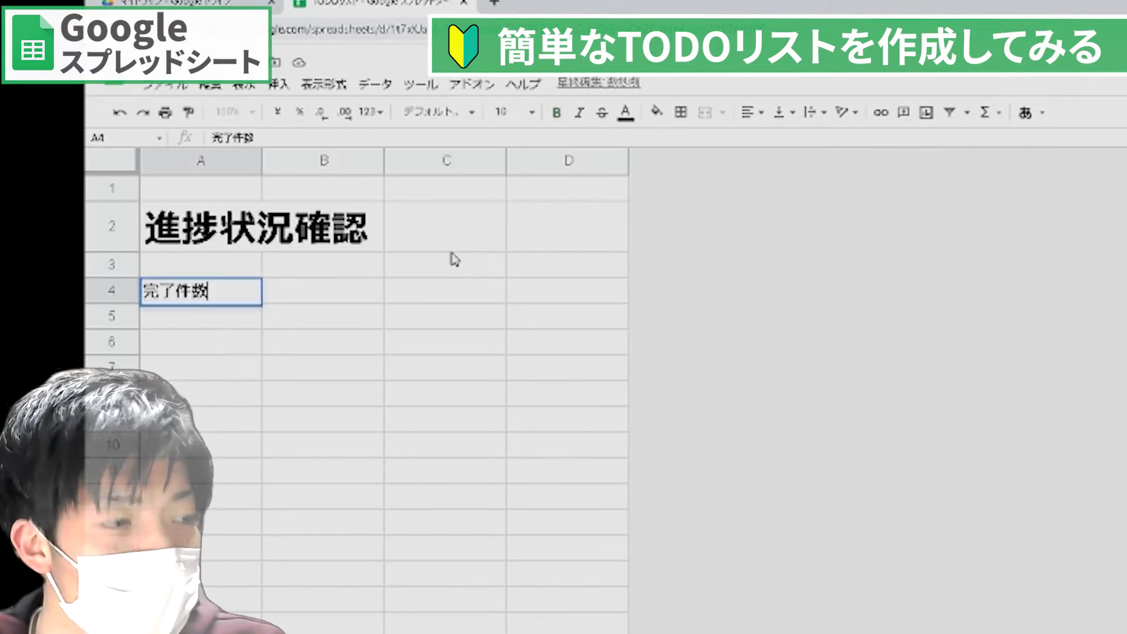
pyautogui.press('Return')
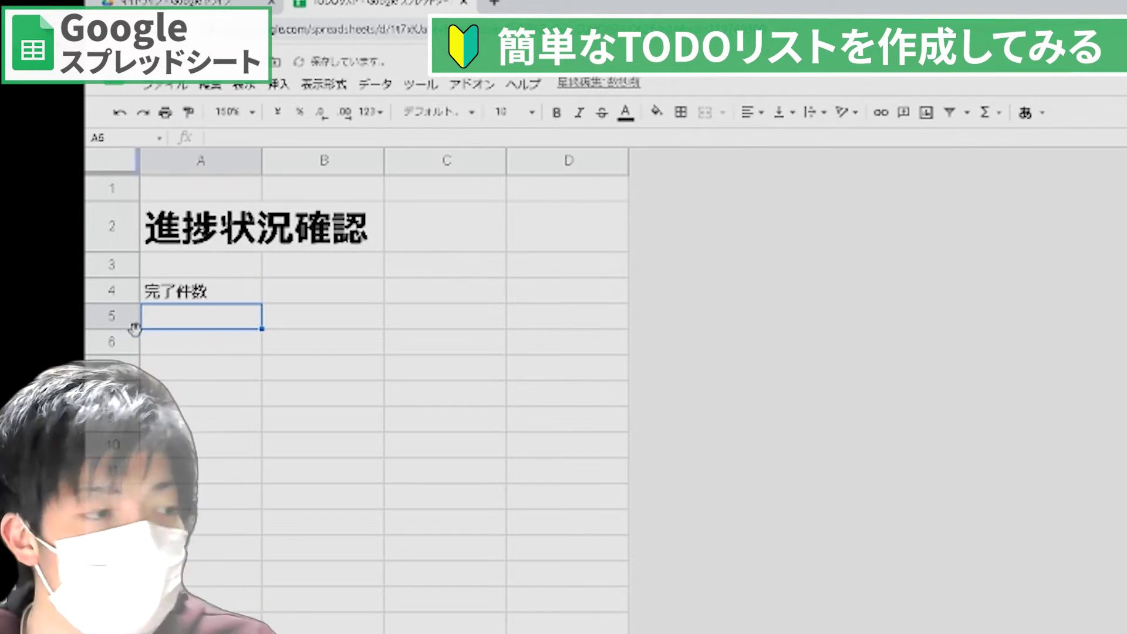
pyautogui.moveTo(137, 329); pyautogui.dragTo(137, 376)
pyautogui.click(321, 297)
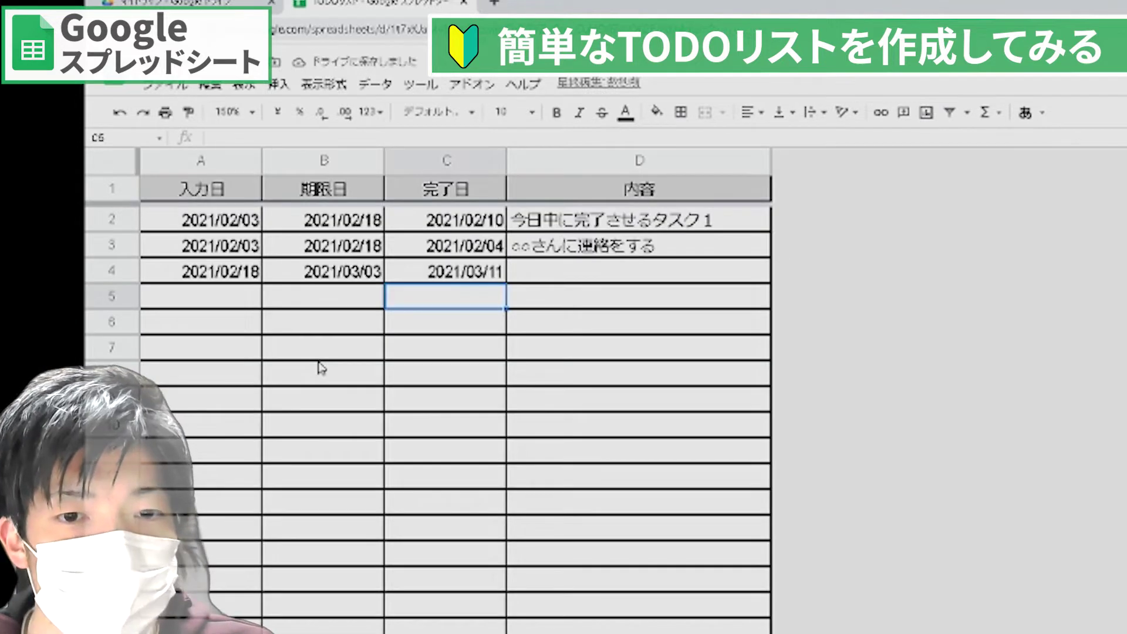
pyautogui.press('Left')
pyautogui.press('Left')
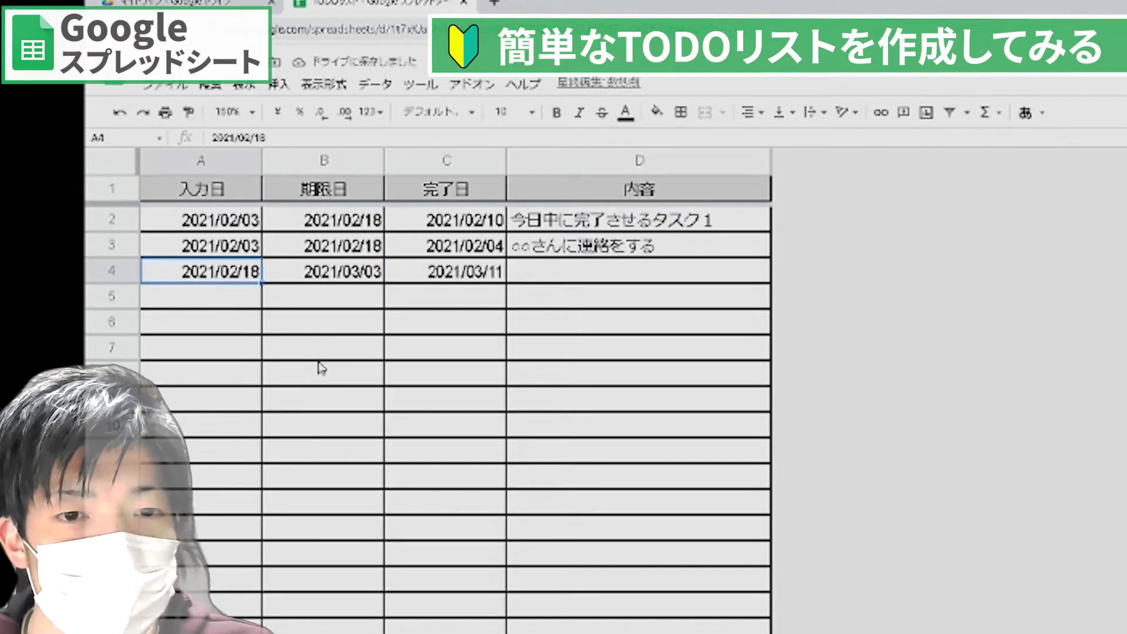
pyautogui.press('Right')
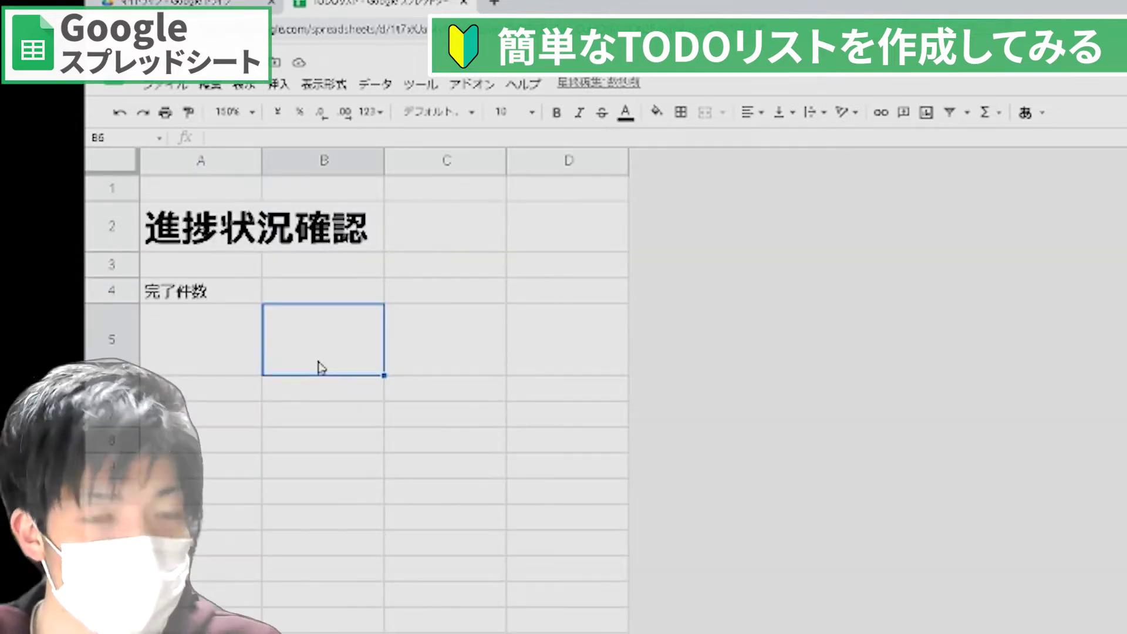
# Enter the headings TODO件数 in B4 and 期限切れ in C4.
pyautogui.press('Up')
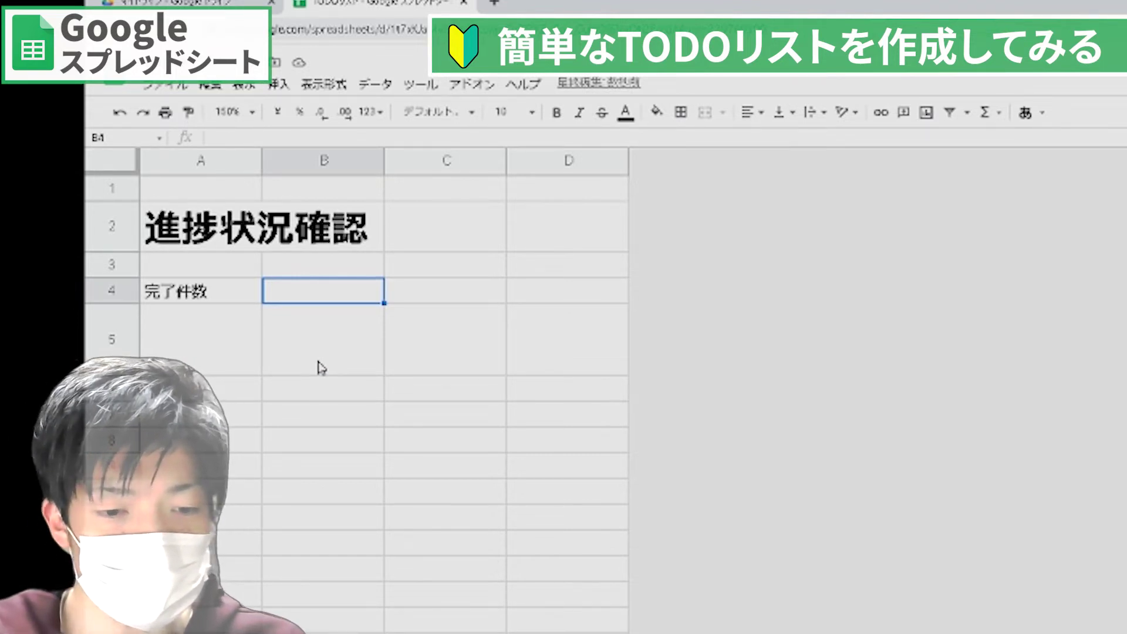
pyautogui.write('TO')
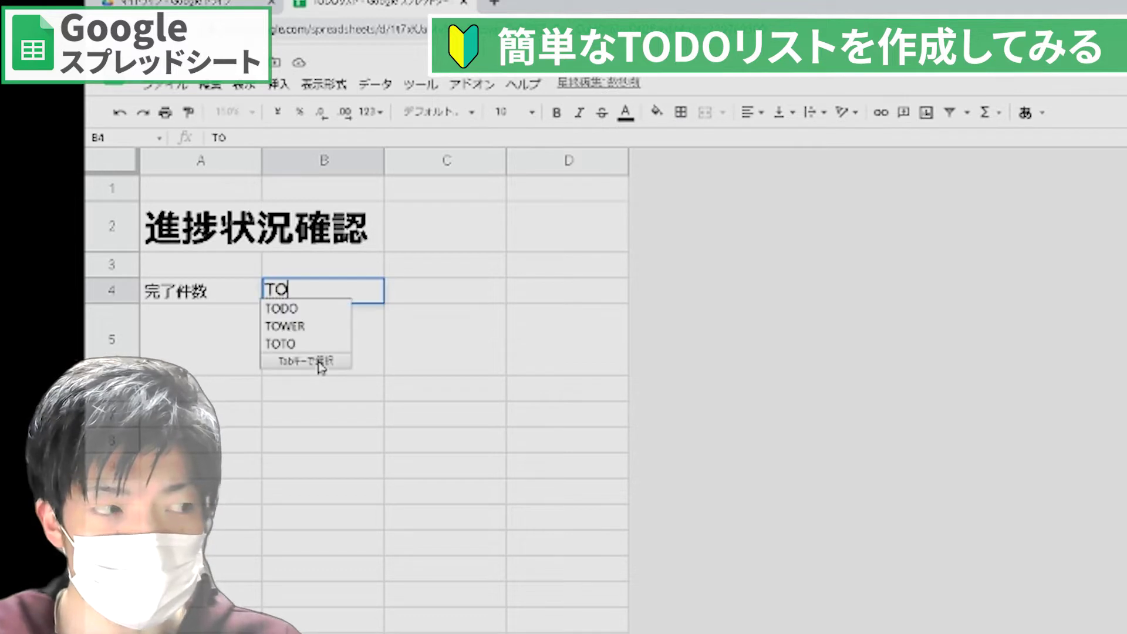
pyautogui.press('Tab')
pyautogui.write('kensuu')
pyautogui.press('space')
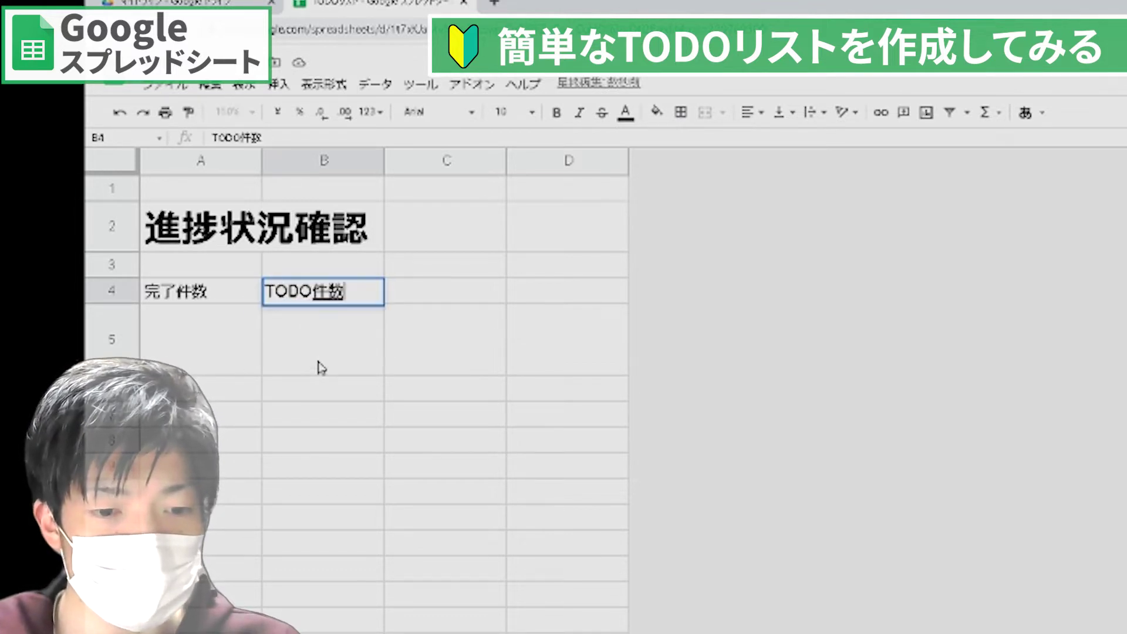
pyautogui.press('Return')
pyautogui.press('Tab')
pyautogui.write('kigenn')
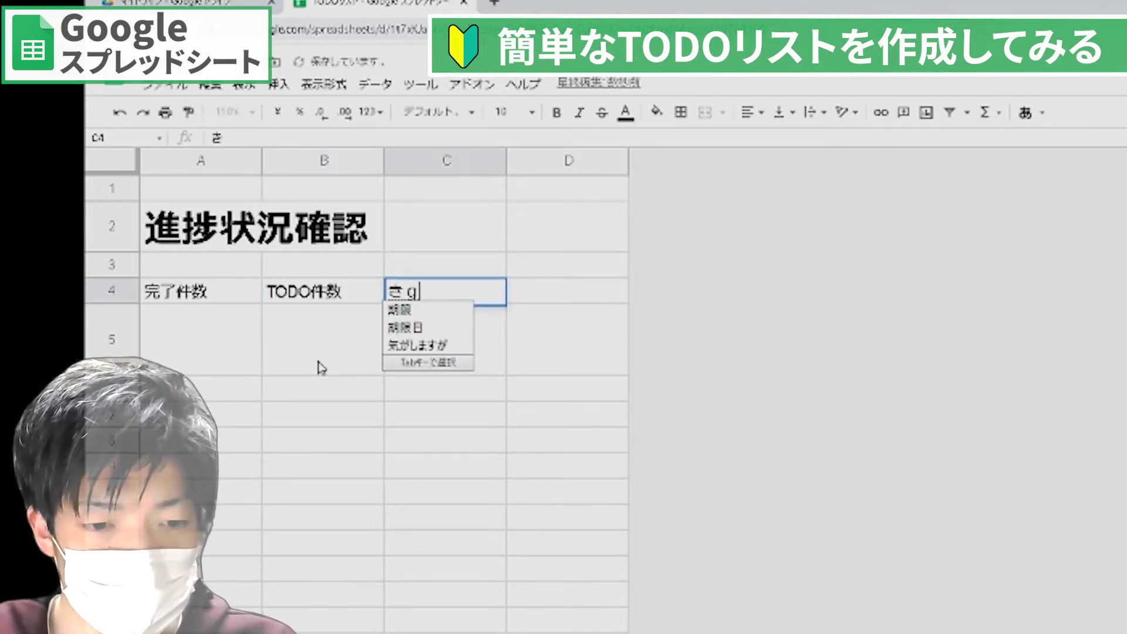
pyautogui.write('gire')
pyautogui.press('space')
pyautogui.press('Return')
pyautogui.press('Return')
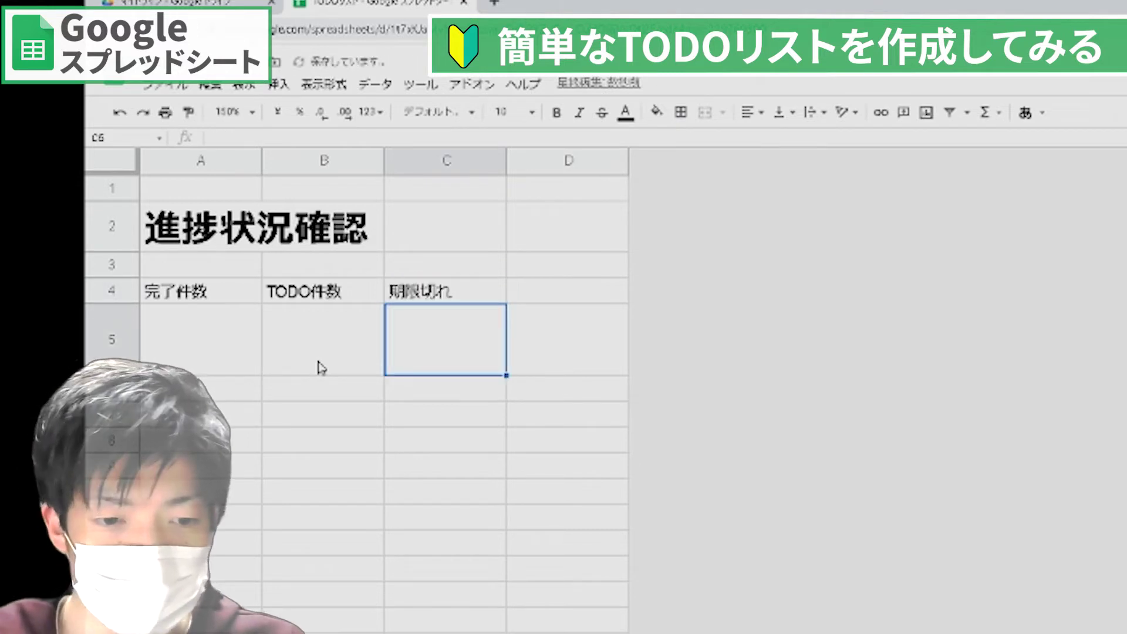
# Apply borders to all cells in the range A4:C5.
pyautogui.press('Up')
pyautogui.hotkey('shift', 'Right')
pyautogui.hotkey('shift', 'Right')
pyautogui.hotkey('shift', 'Down')
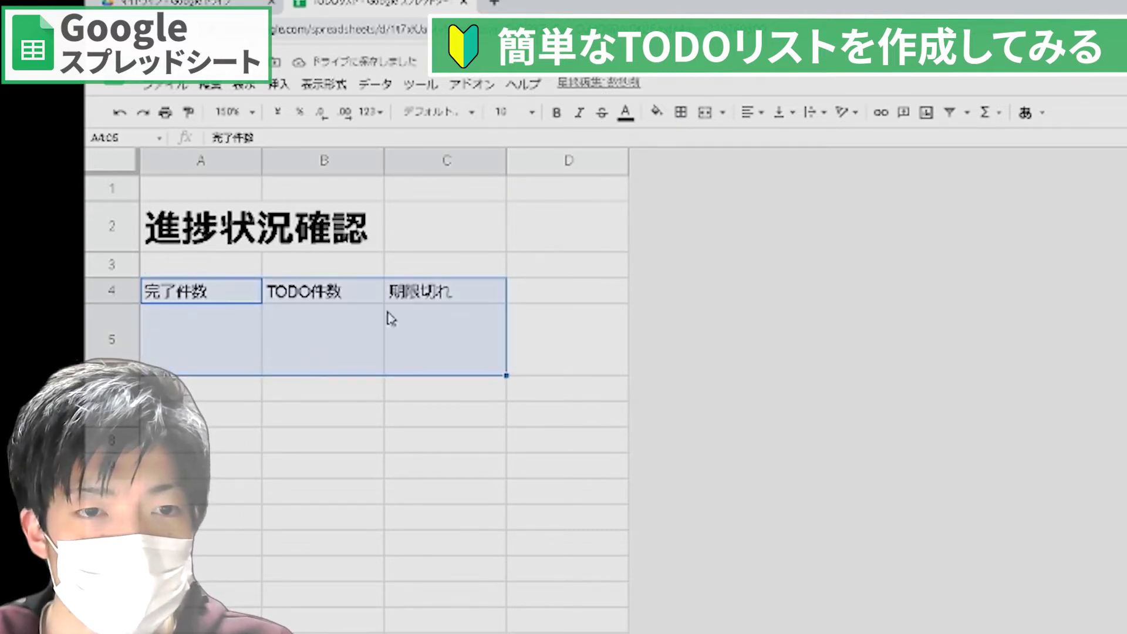
pyautogui.click(681, 112)
pyautogui.click(682, 143)
pyautogui.click(578, 437)
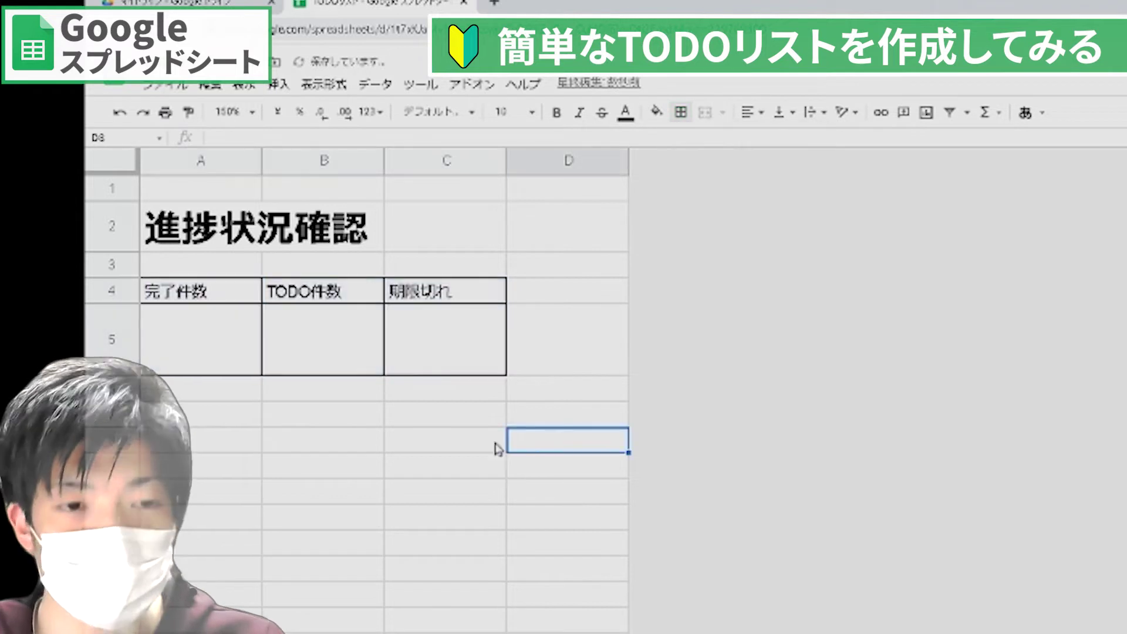
# Center the headings in A4:C4 horizontally.
pyautogui.moveTo(196, 306); pyautogui.dragTo(470, 292)
pyautogui.click(752, 112)
pyautogui.click(771, 139)
pyautogui.click(457, 490)
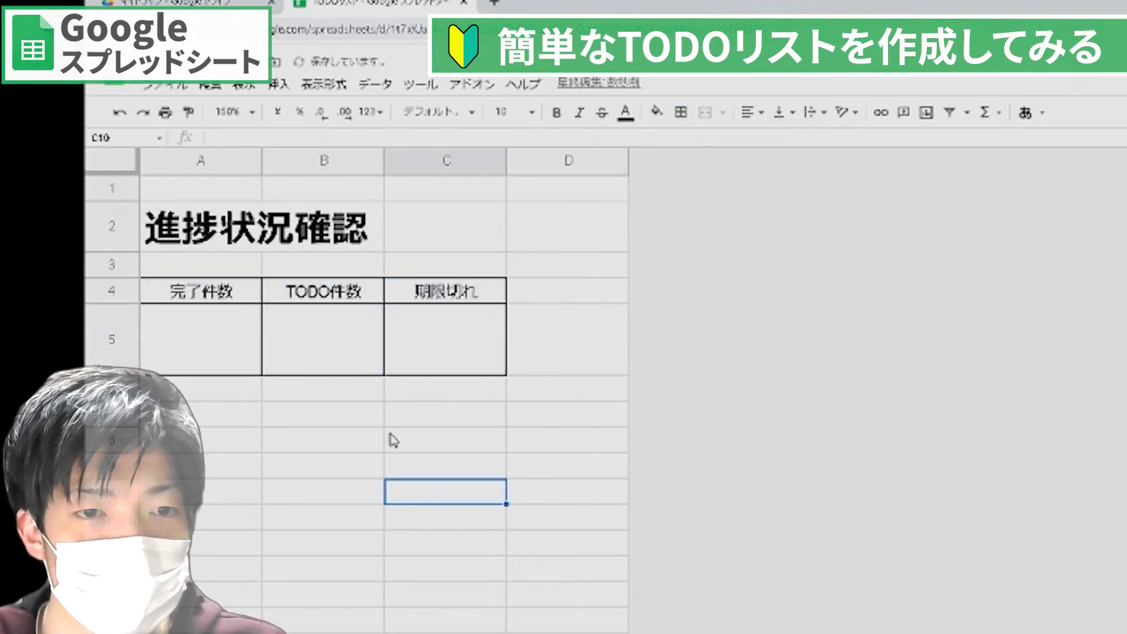
pyautogui.click(225, 367)
pyautogui.click(394, 473)
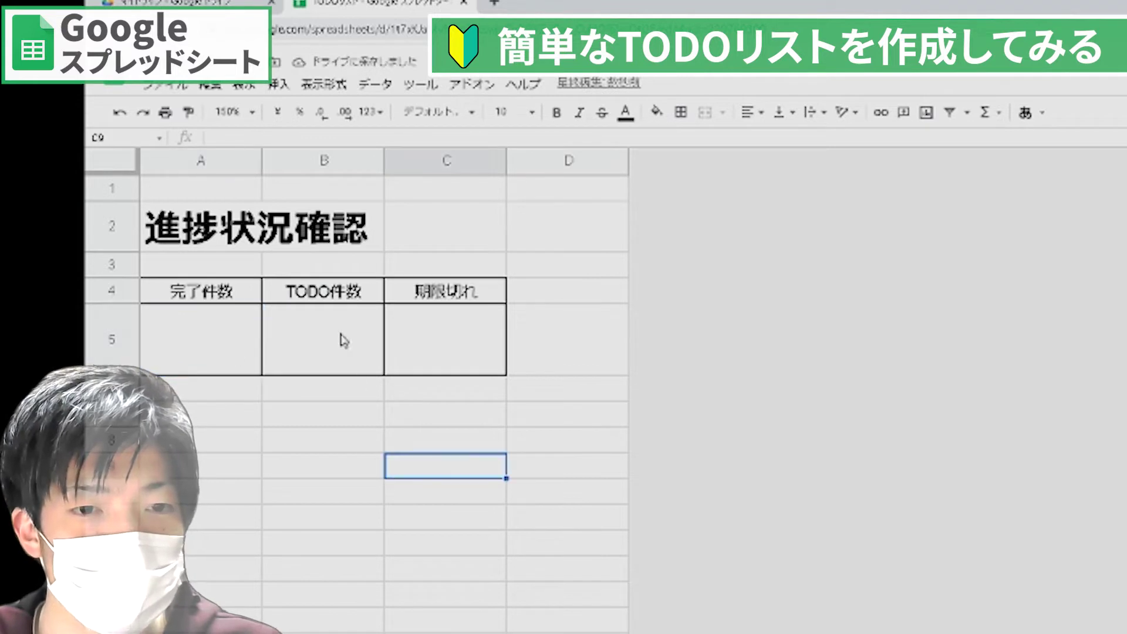
# Start a formula in A5 under 完了件数 with the COUNTA function, checking the suggested COUNT functions.
pyautogui.doubleClick(249, 367)
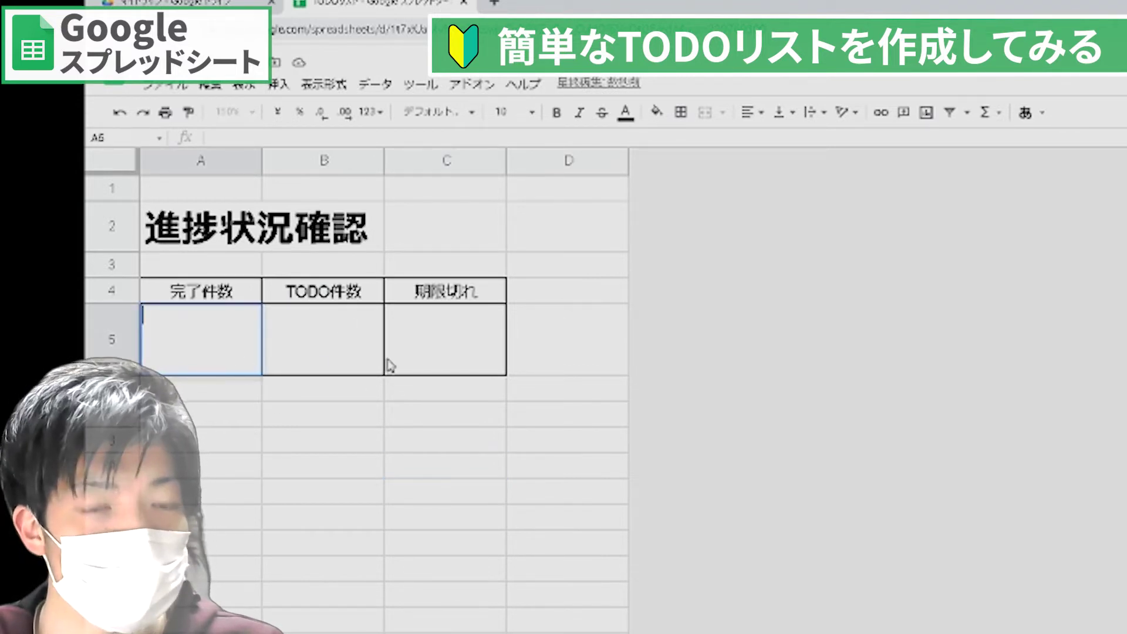
pyautogui.write('=')
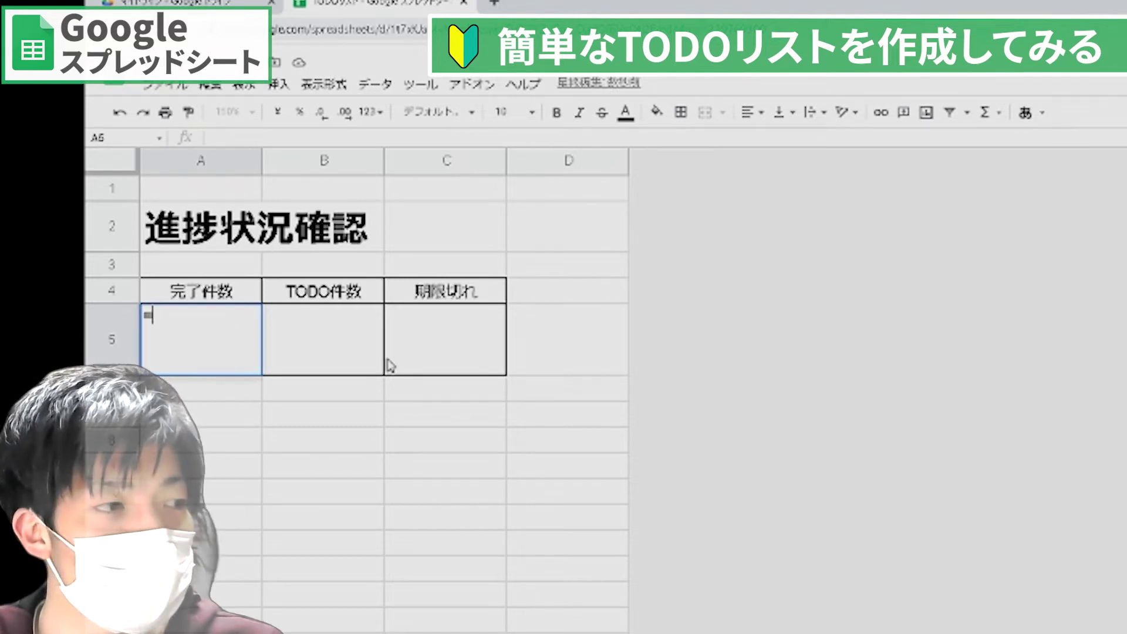
pyautogui.write('cou')
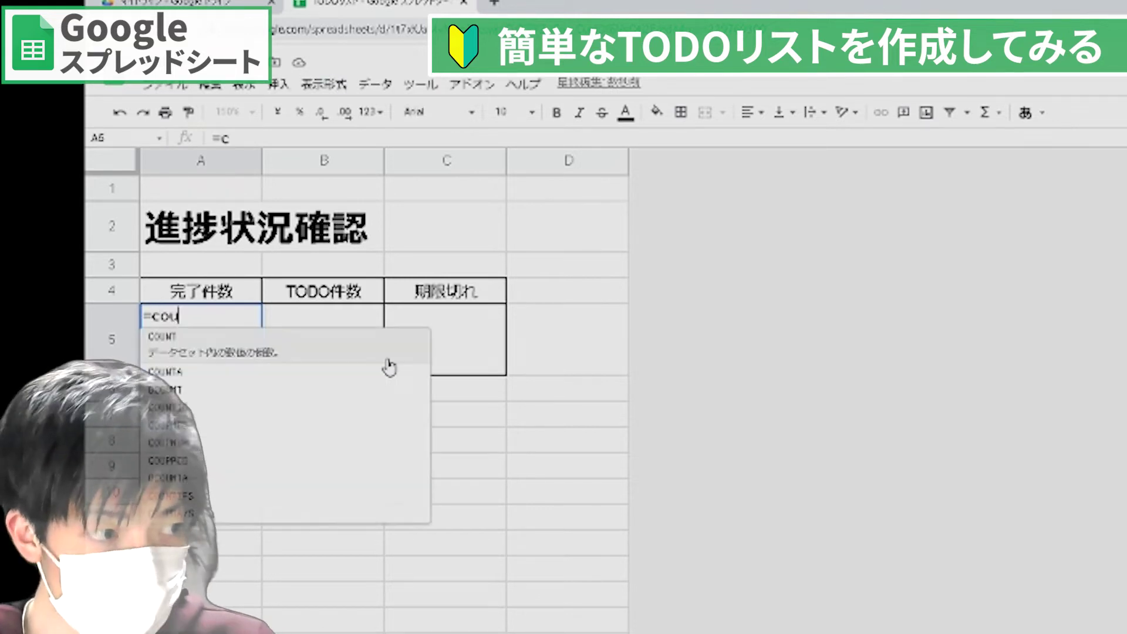
pyautogui.write('nta(')
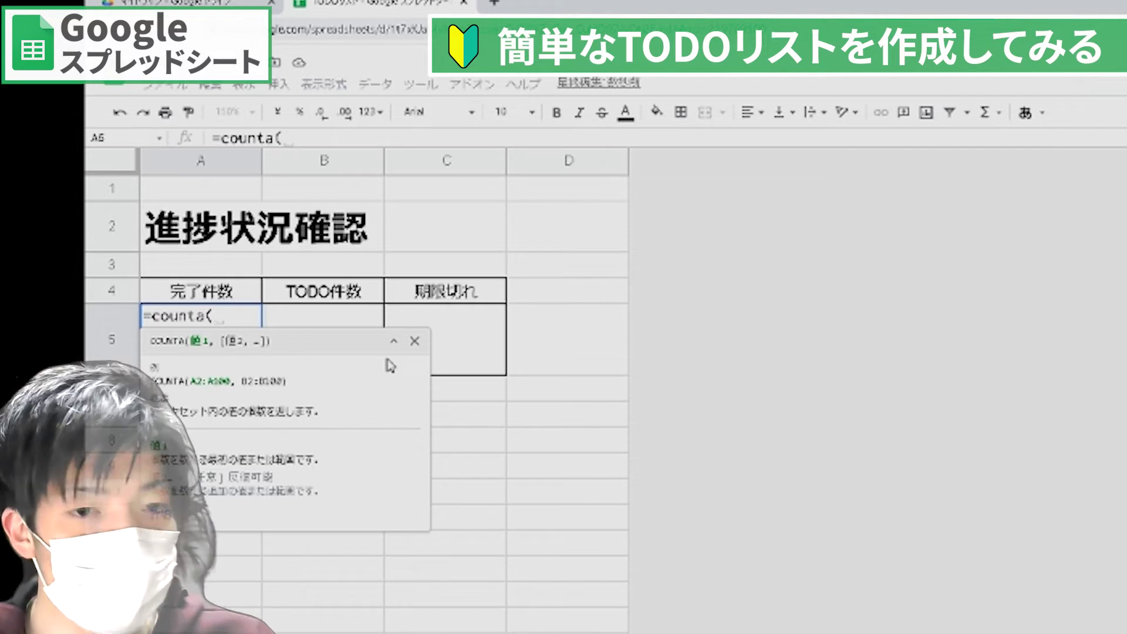
pyautogui.press('BackSpace')
pyautogui.press('BackSpace')
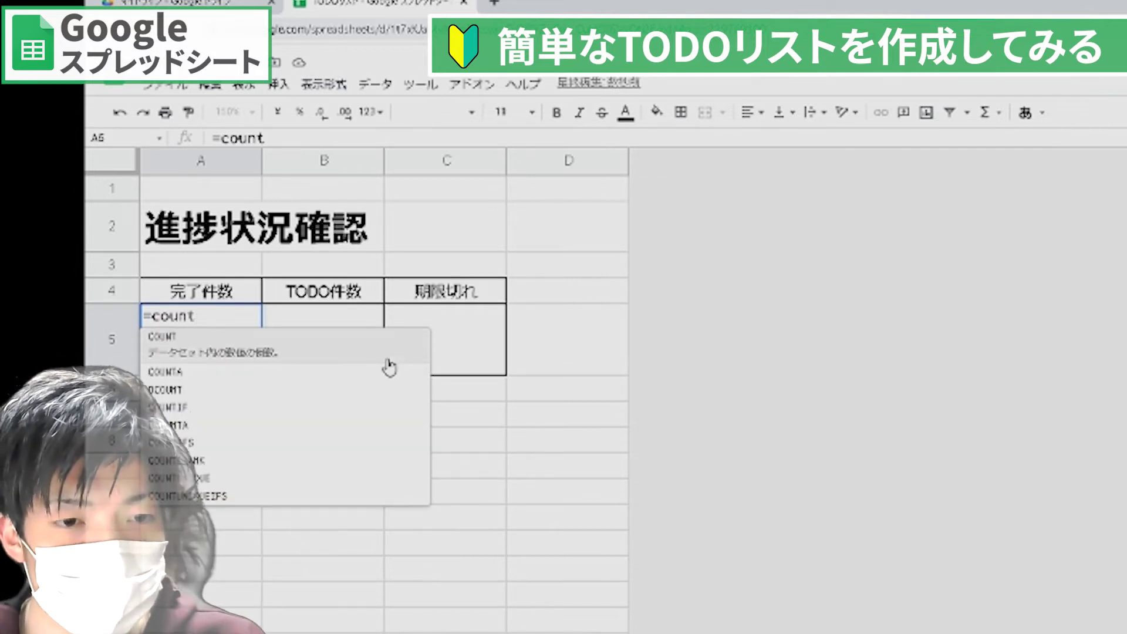
pyautogui.press('Down')
pyautogui.press('Down')
pyautogui.press('Down')
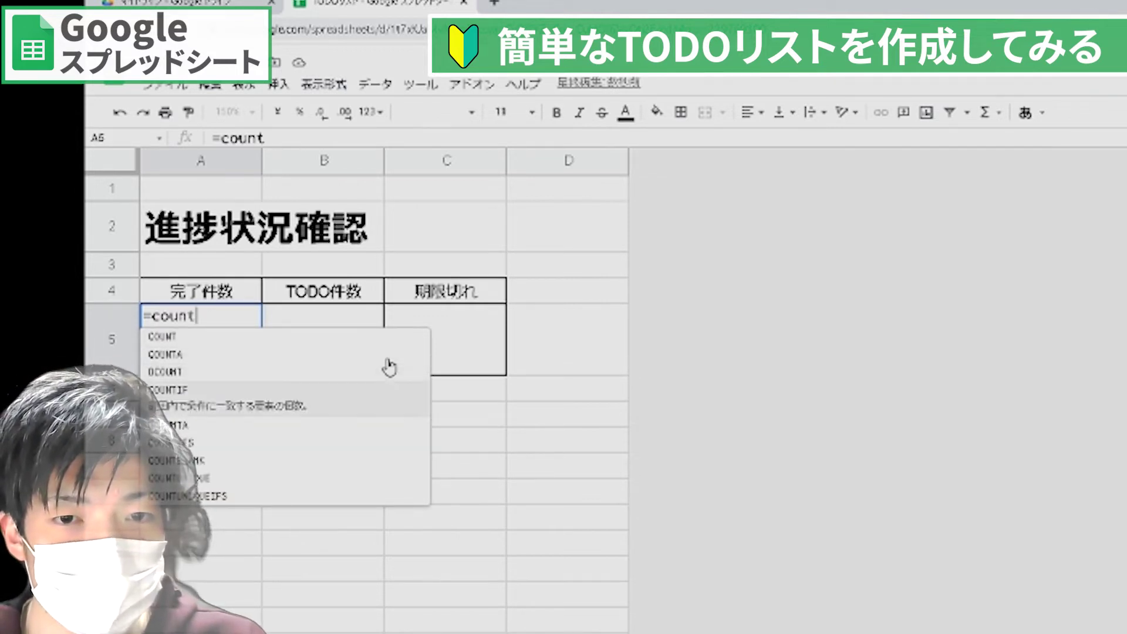
pyautogui.press('Down')
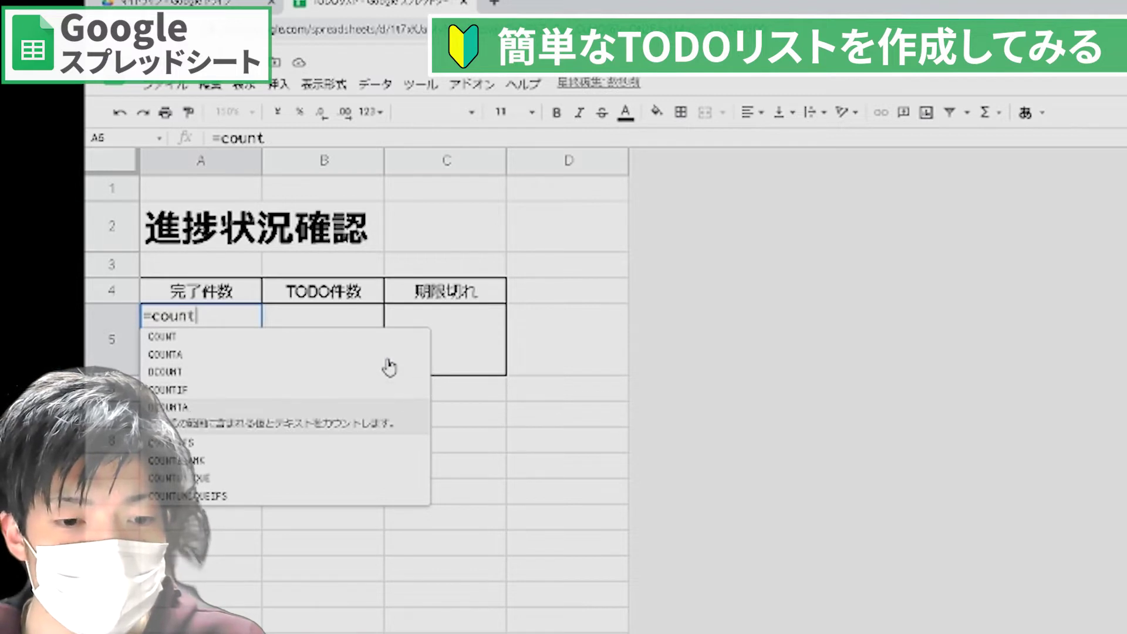
pyautogui.press('Up')
pyautogui.press('Up')
pyautogui.press('Up')
pyautogui.press('Up')
pyautogui.press('Down')
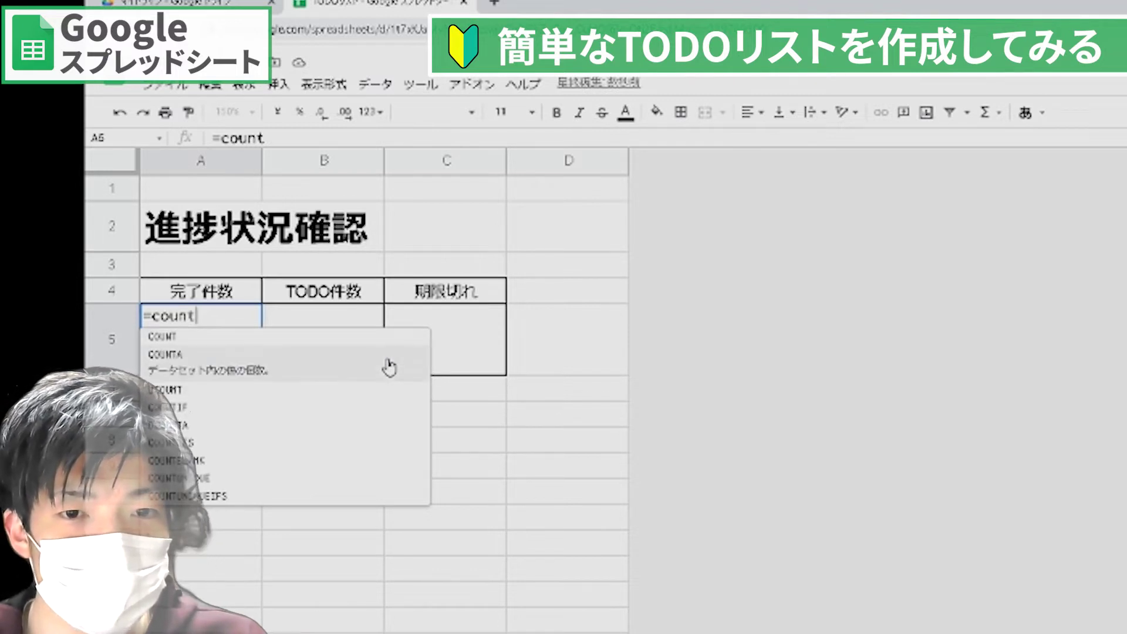
pyautogui.click(370, 369)
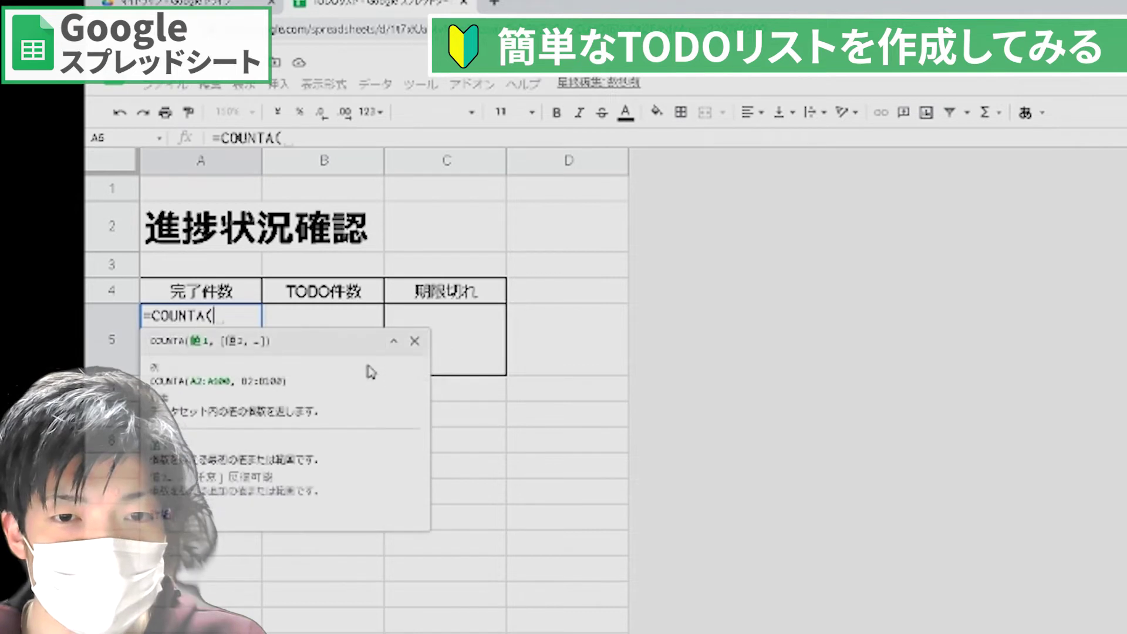
# Complete the A5 formula as =COUNTA(TODO!C:C), referencing the whole 完了日 column of the TODO sheet.
pyautogui.click(202, 632)
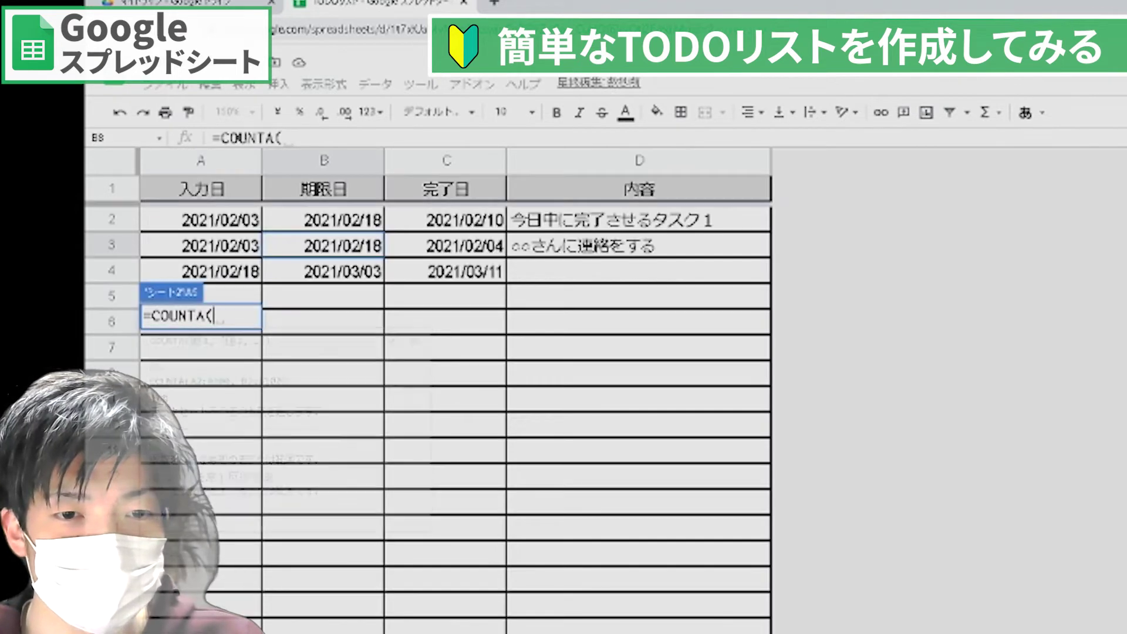
pyautogui.click(448, 160)
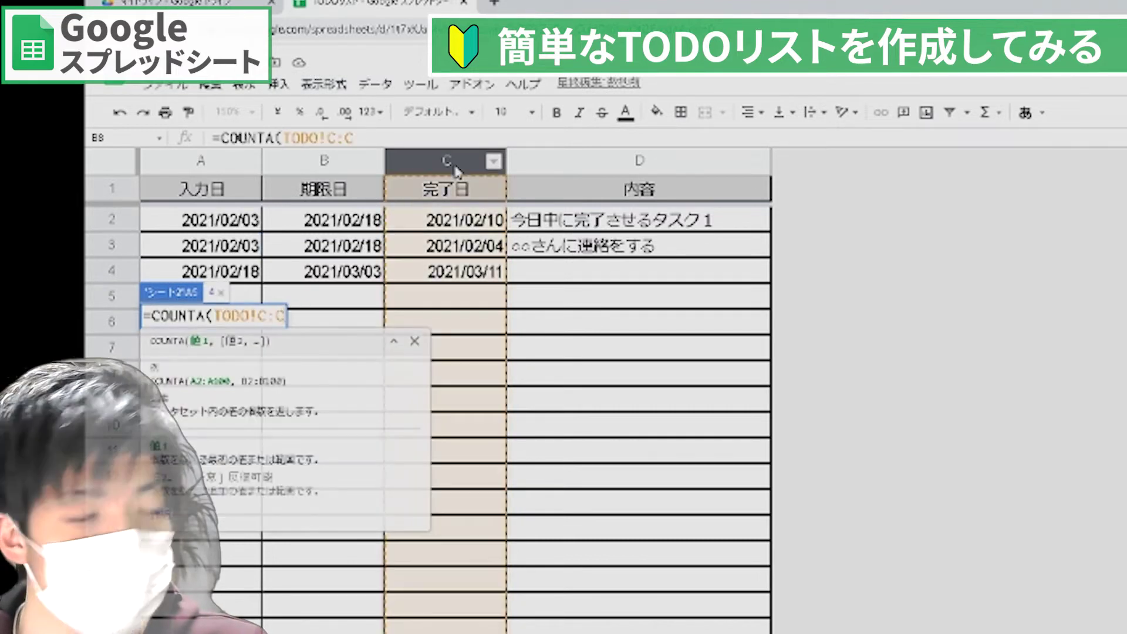
pyautogui.write(')')
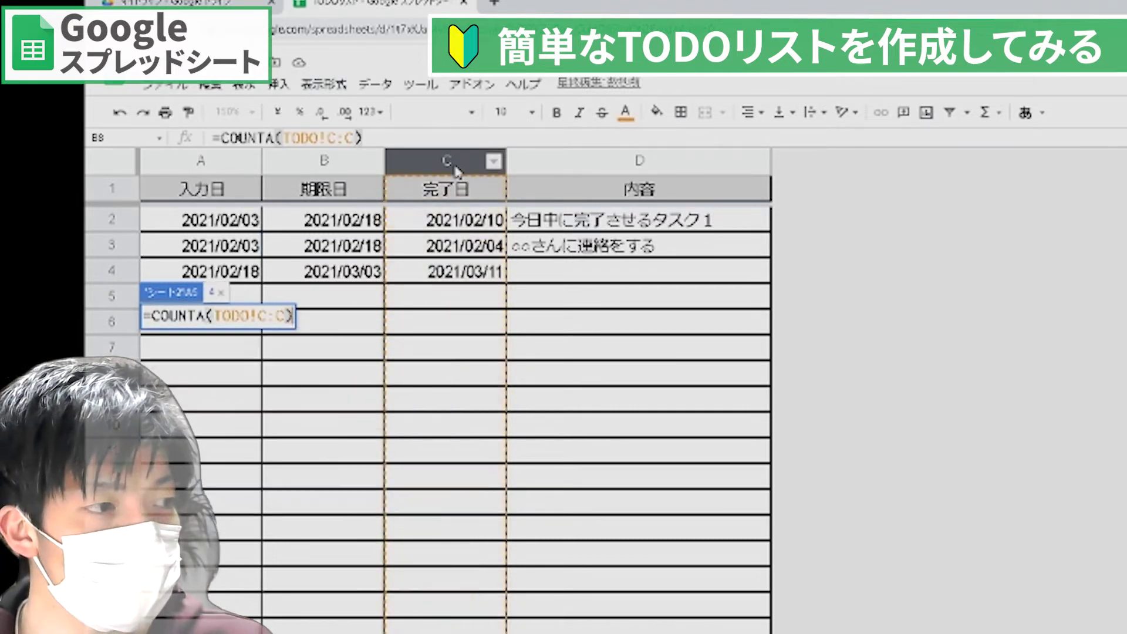
pyautogui.press('Return')
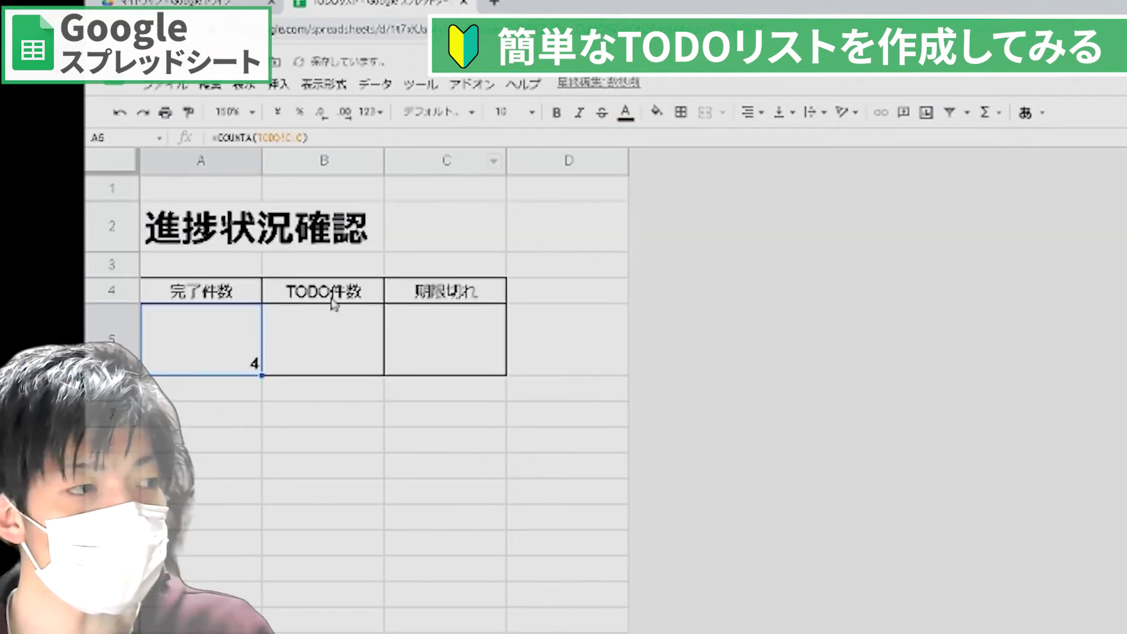
# Center row 5 both horizontally and vertically and set its font size to 36.
pyautogui.click(116, 332)
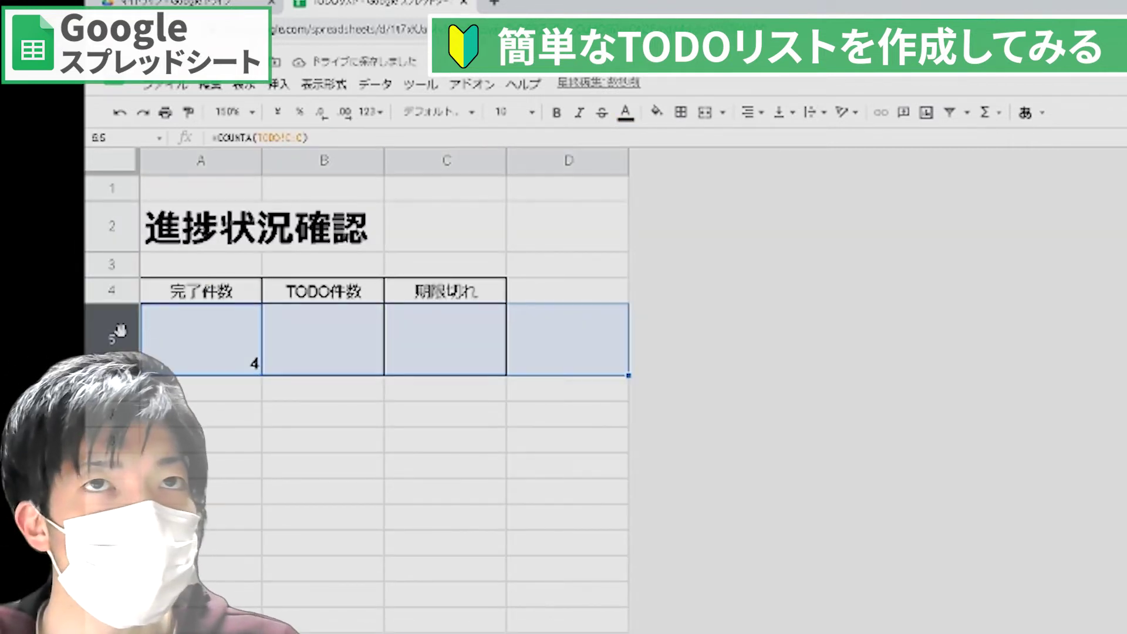
pyautogui.click(752, 112)
pyautogui.click(769, 139)
pyautogui.click(783, 112)
pyautogui.click(800, 140)
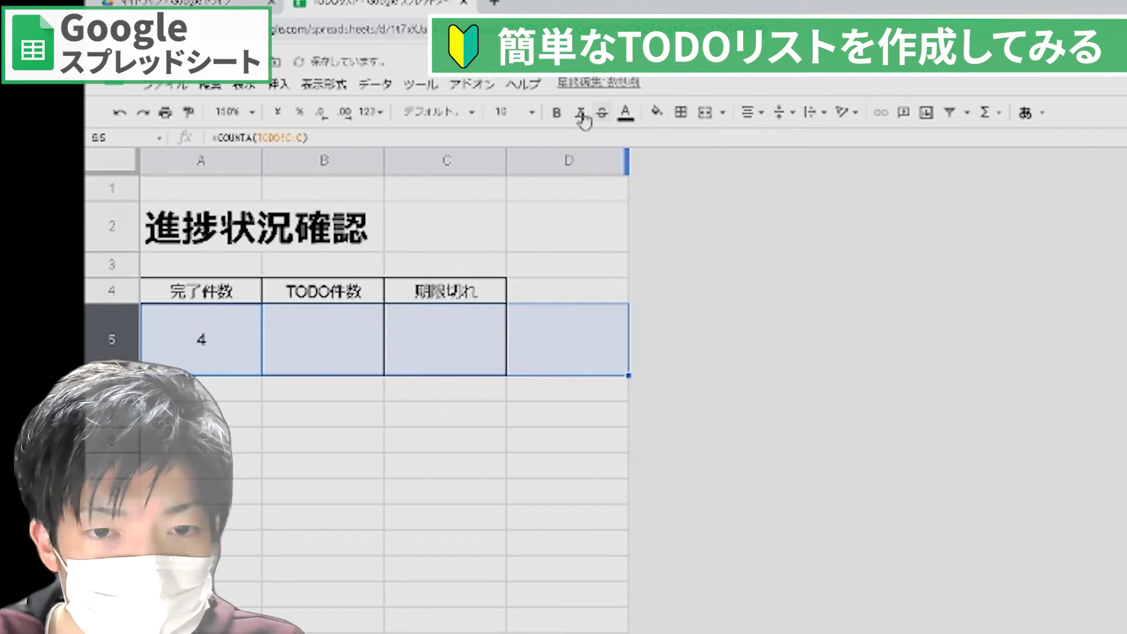
pyautogui.click(509, 112)
pyautogui.click(503, 401)
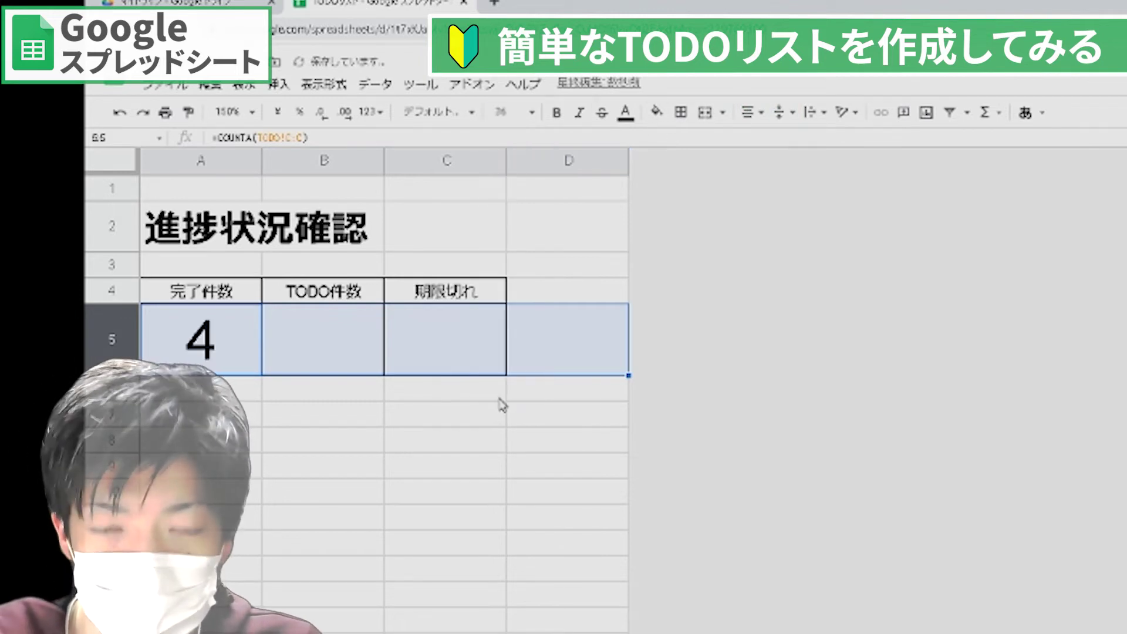
# Fill the heading cells A4:C4 with a pale yellow background.
pyautogui.click(221, 352)
pyautogui.click(218, 297)
pyautogui.moveTo(217, 295)
pyautogui.mouseDown()
pyautogui.moveTo(513, 294)
pyautogui.moveTo(485, 282)
pyautogui.mouseUp()
pyautogui.click(656, 111)
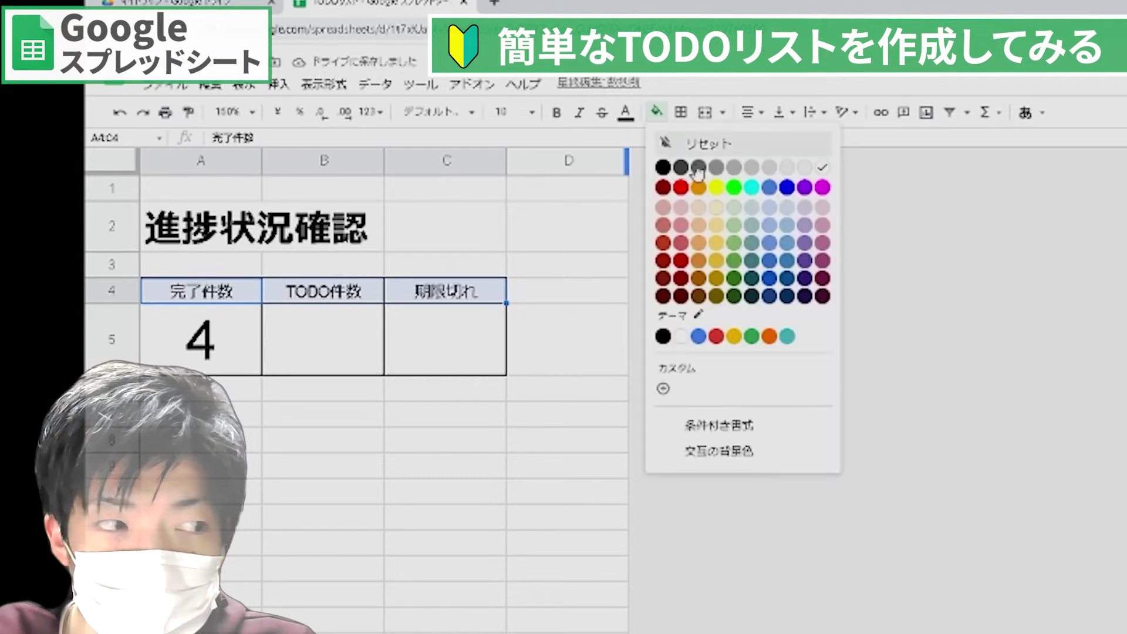
pyautogui.click(715, 208)
pyautogui.click(579, 362)
# Check the TODO sheet and subtract 1 in the A5 formula for the header row, making it =COUNTA(TODO!C:C)-1.
pyautogui.click(251, 364)
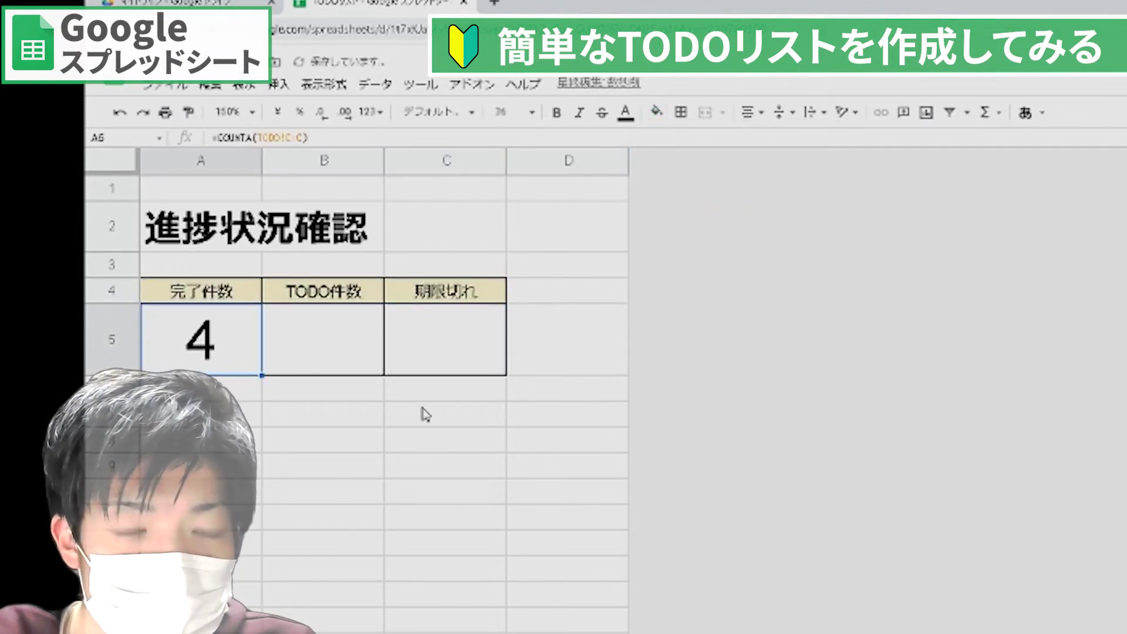
pyautogui.press('F2')
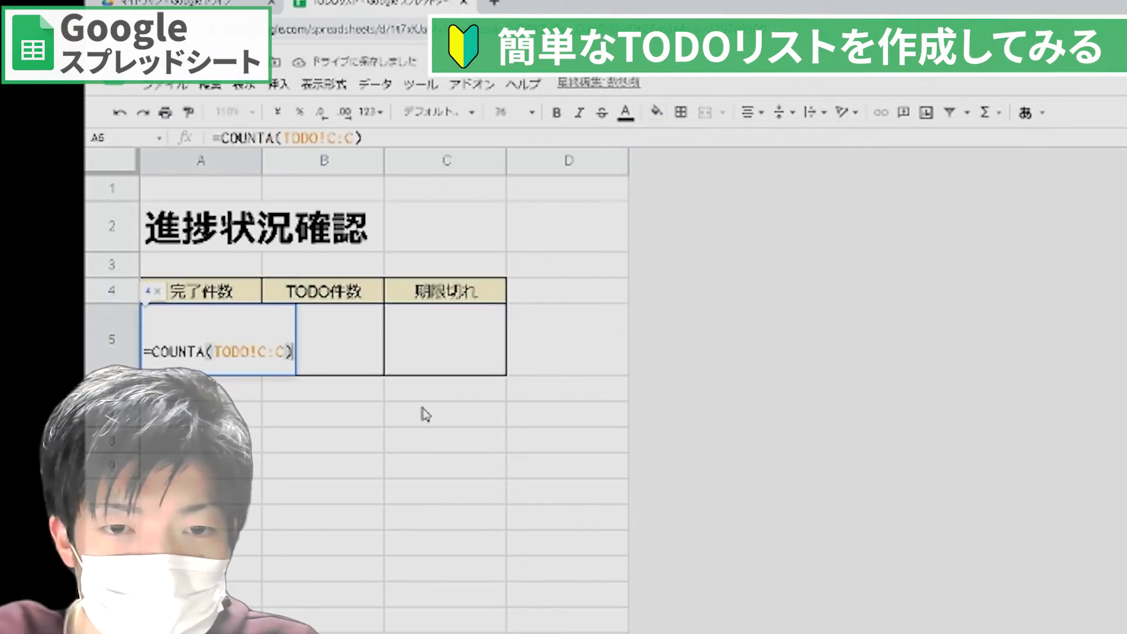
pyautogui.press('Escape')
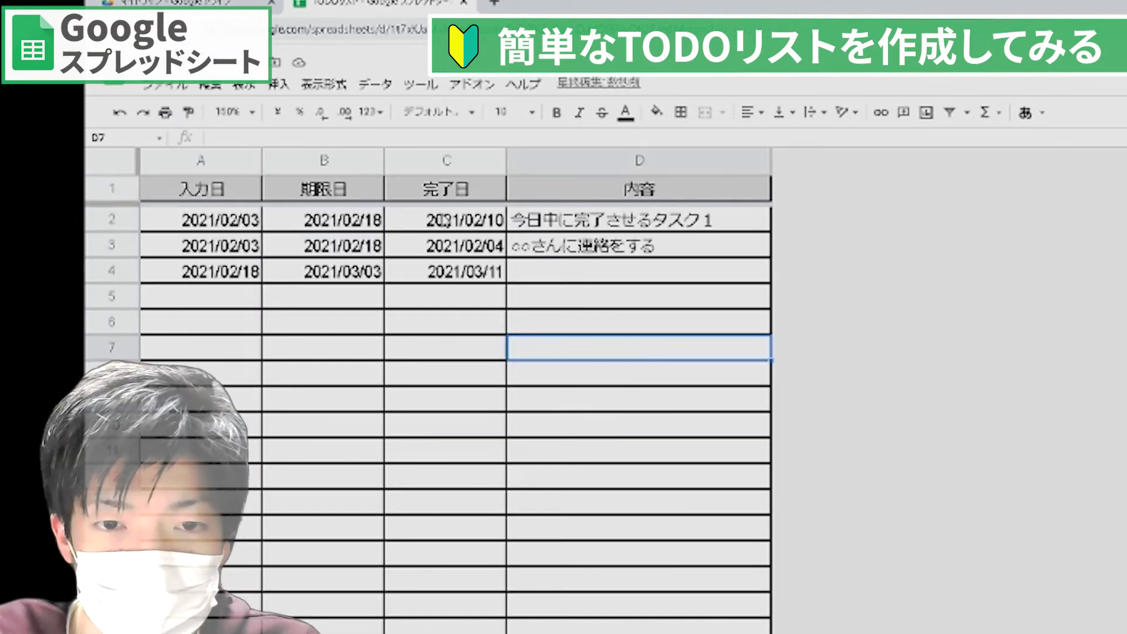
pyautogui.click(495, 200)
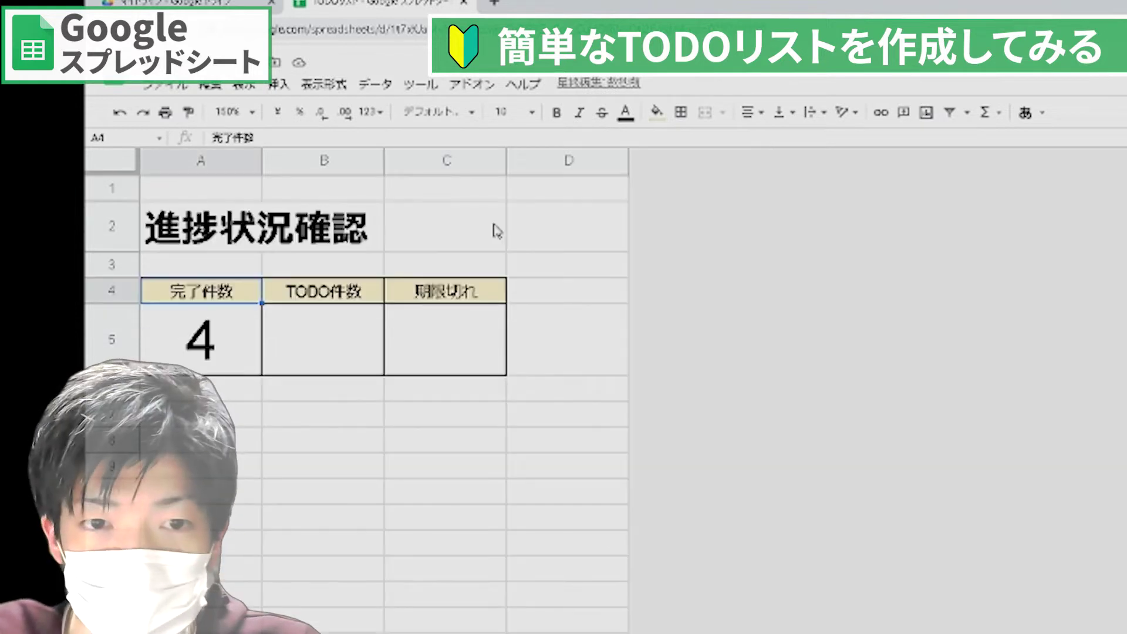
pyautogui.press('Down')
pyautogui.press('Return')
pyautogui.write('-1')
pyautogui.press('Return')
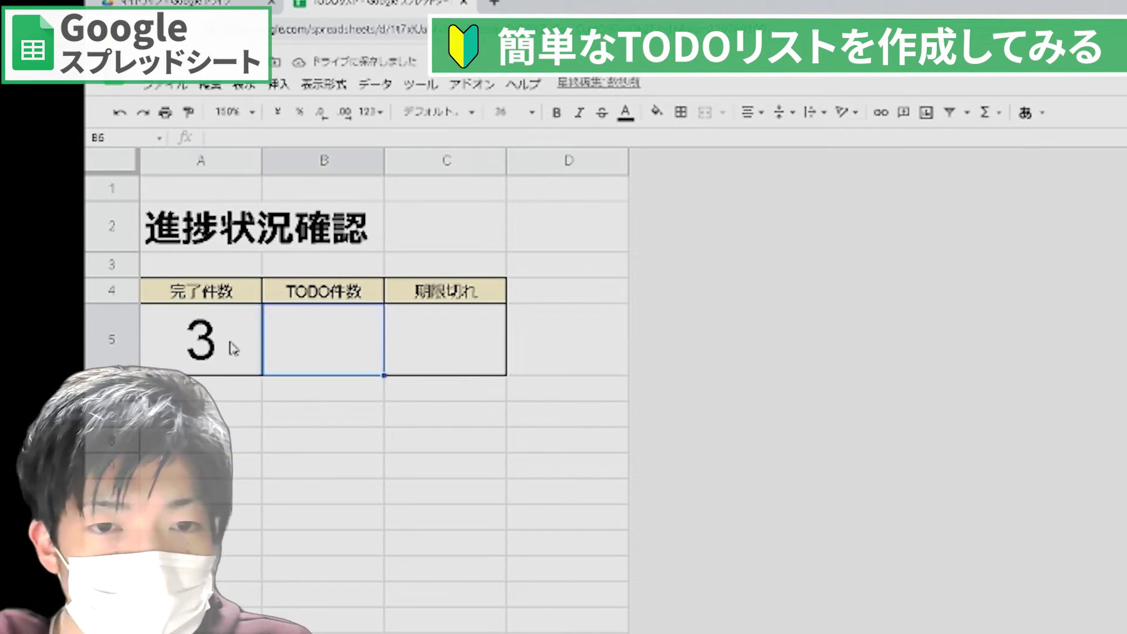
# Enter =counta(TODO!A:A) in B5 under TODO件数, counting the whole 入力日 column of the TODO sheet.
pyautogui.click(294, 348)
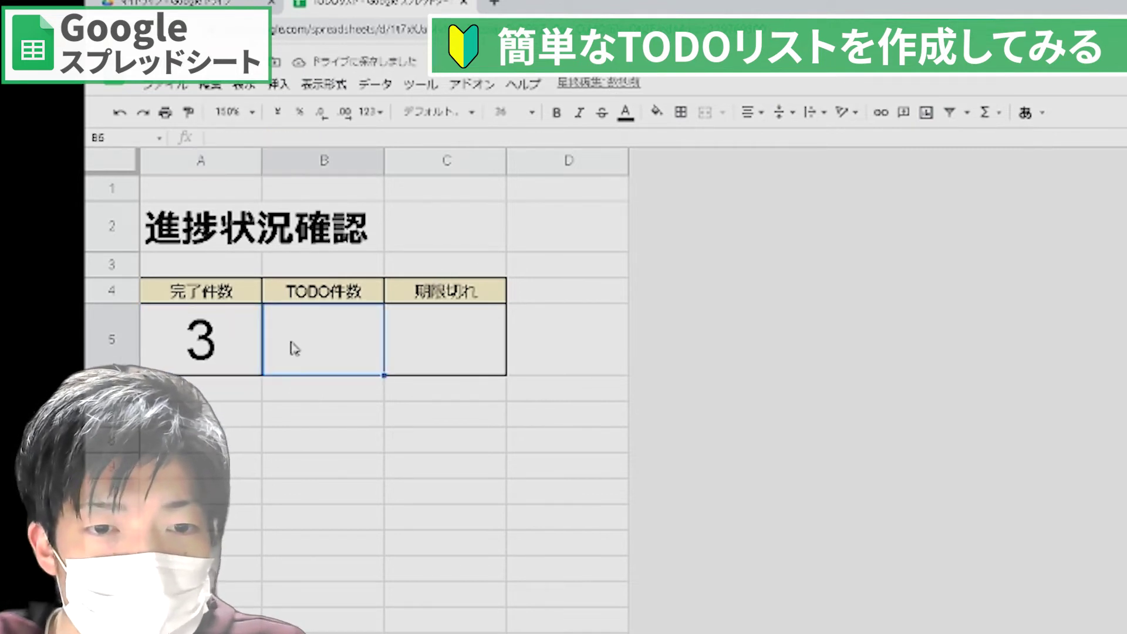
pyautogui.doubleClick(302, 337)
pyautogui.press('Escape')
pyautogui.press('Left')
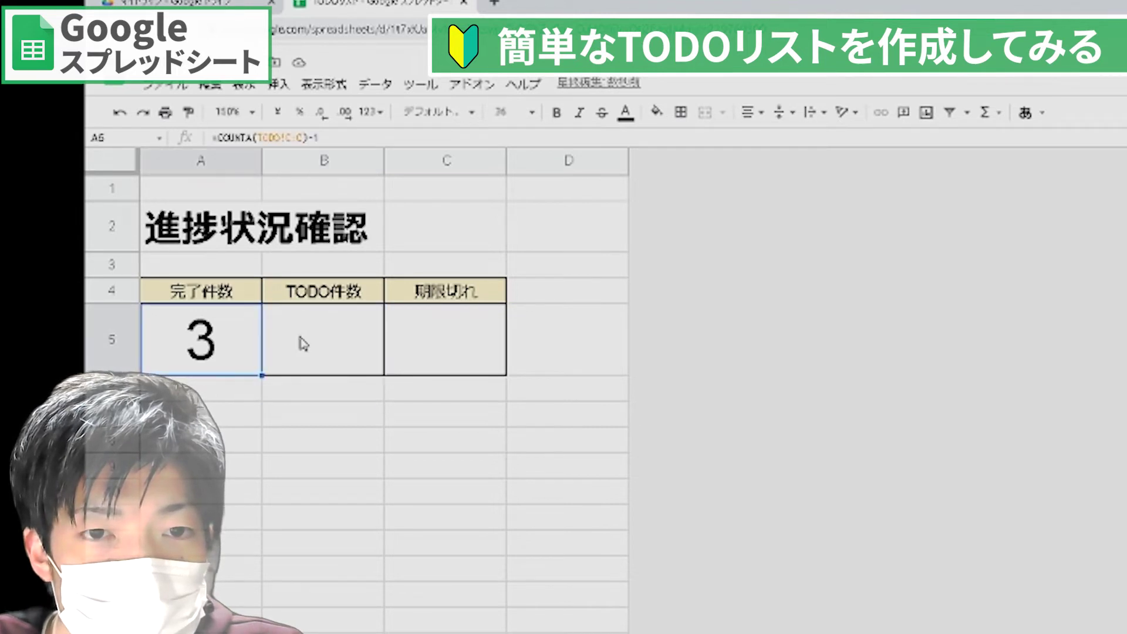
pyautogui.click(303, 343)
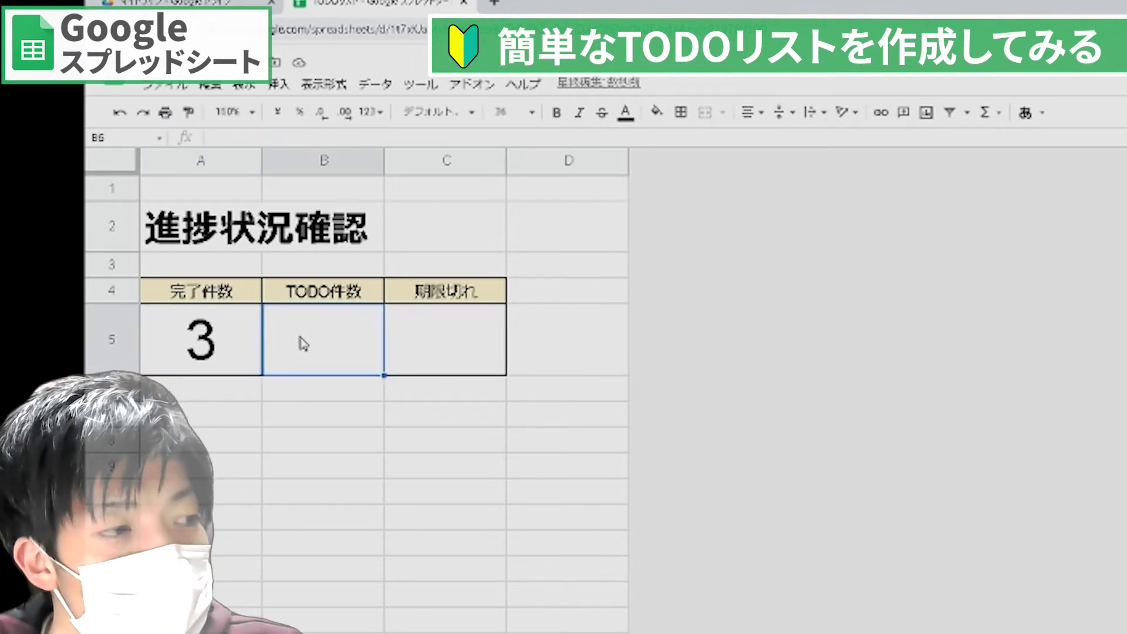
pyautogui.write('=coun')
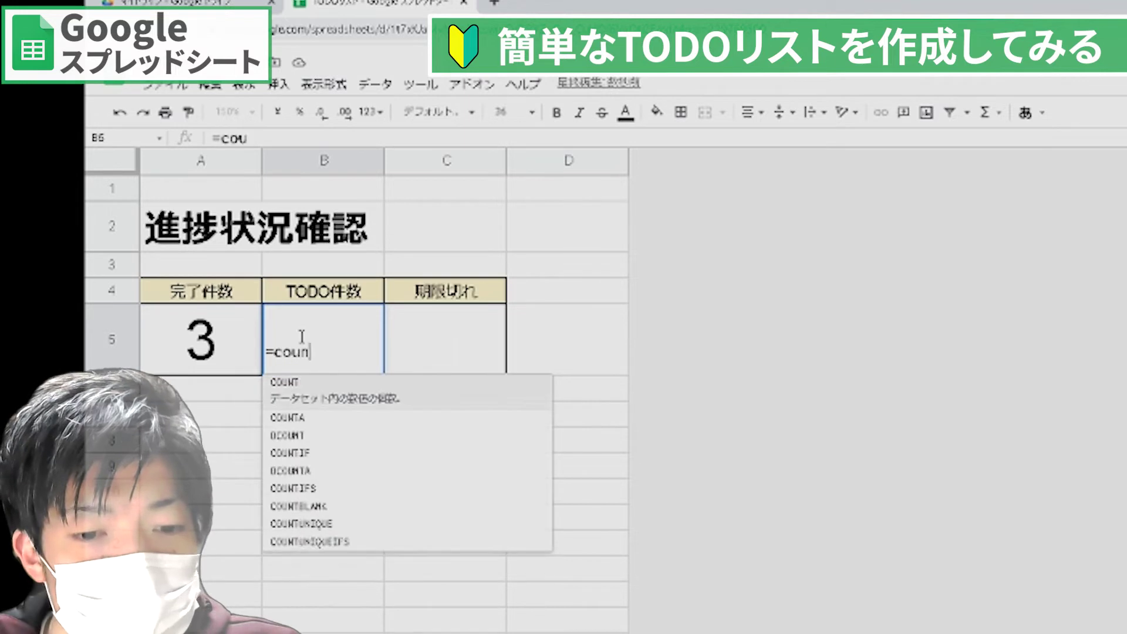
pyautogui.write('ta(')
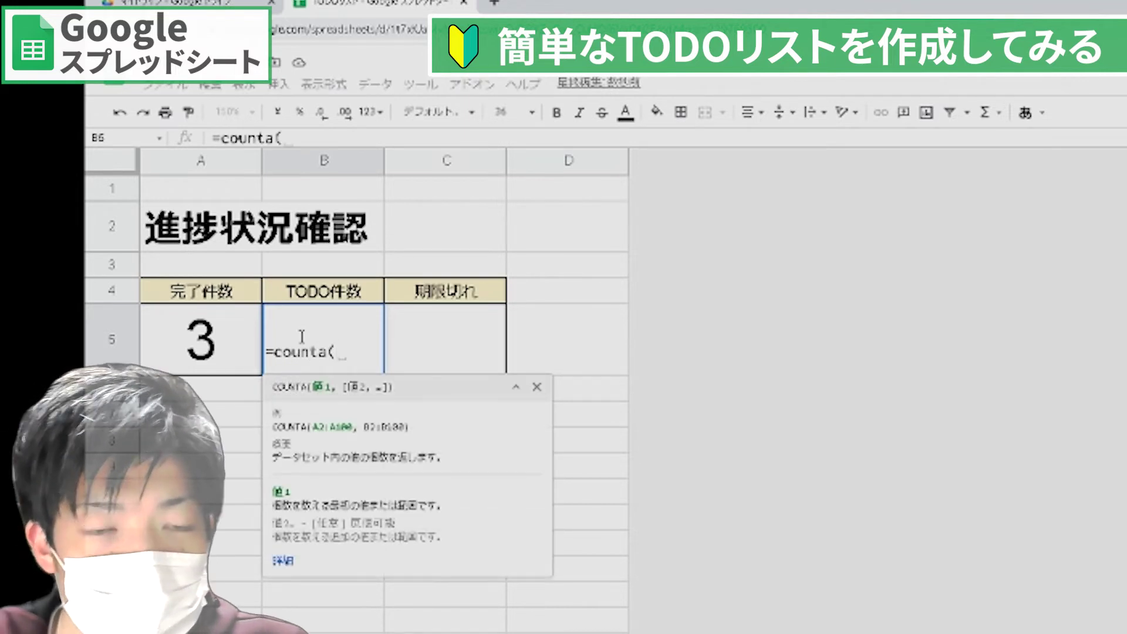
pyautogui.click(221, 631)
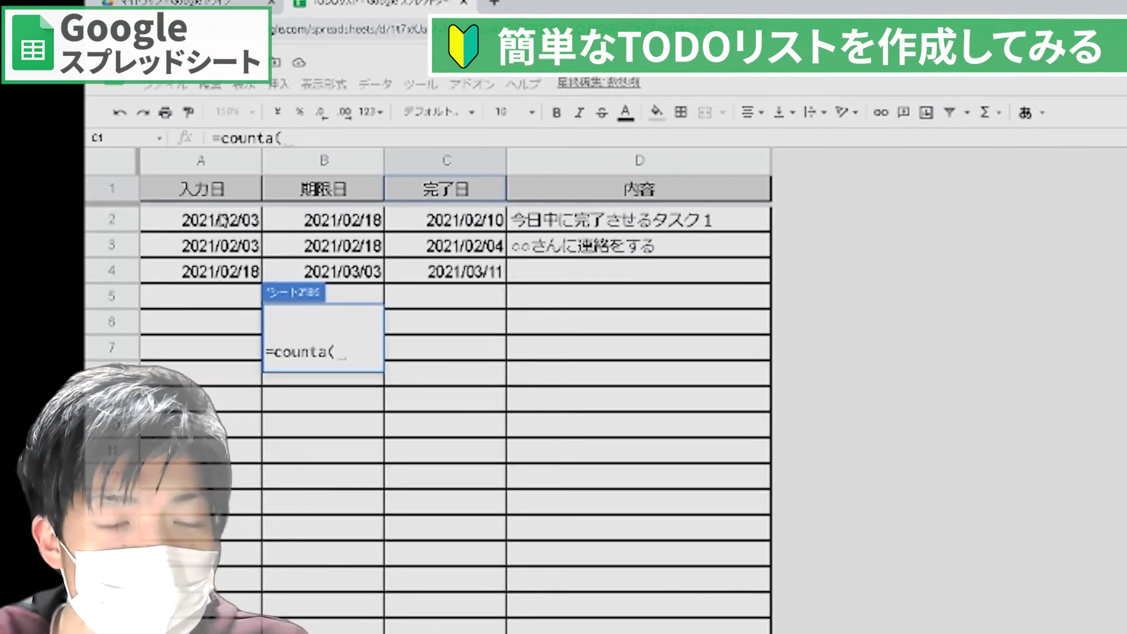
pyautogui.click(228, 166)
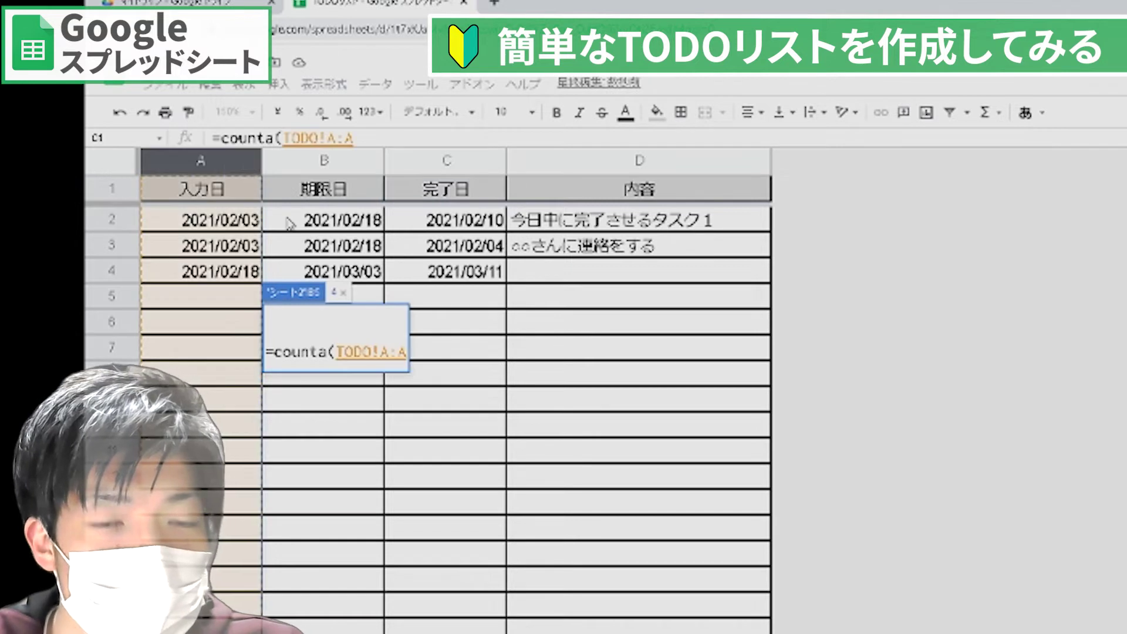
pyautogui.write(')')
pyautogui.press('Return')
# Subtract 1 in the B5 formula so it reads =counta(TODO!A:A)-1.
pyautogui.press('Up')
pyautogui.press('Right')
pyautogui.press('Down')
pyautogui.press('Left')
pyautogui.press('Return')
pyautogui.write('-1')
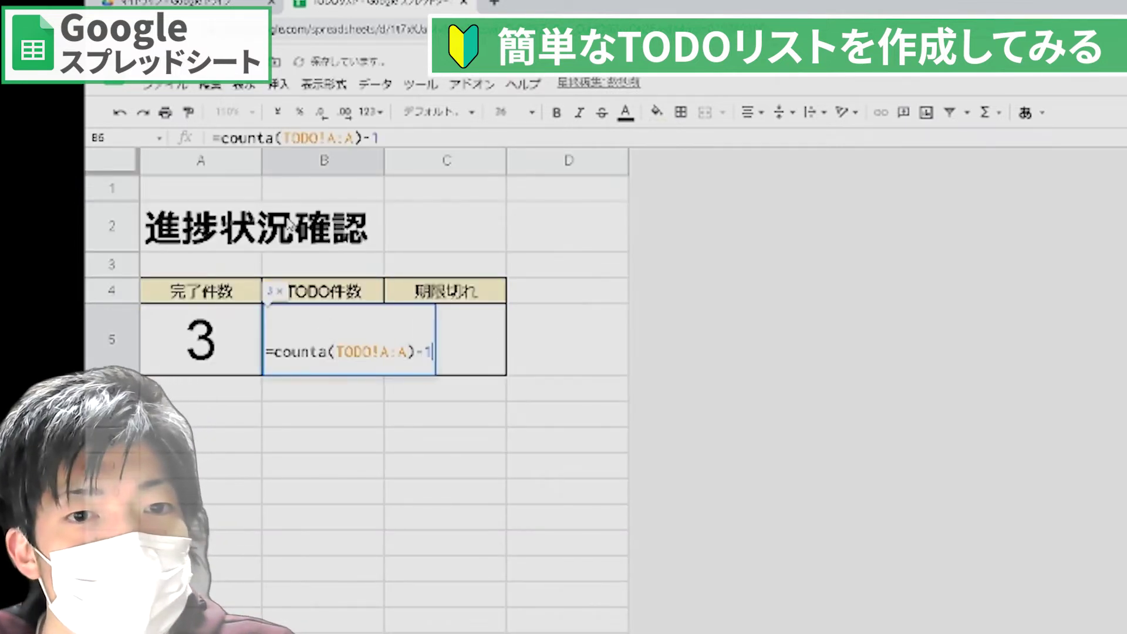
pyautogui.press('Return')
# Begin a COUNTIF formula in C5 under 期限切れ, using the TODO sheet's whole 完了日 column (TODO!C:C) as the range.
pyautogui.press('Up')
pyautogui.press('Right')
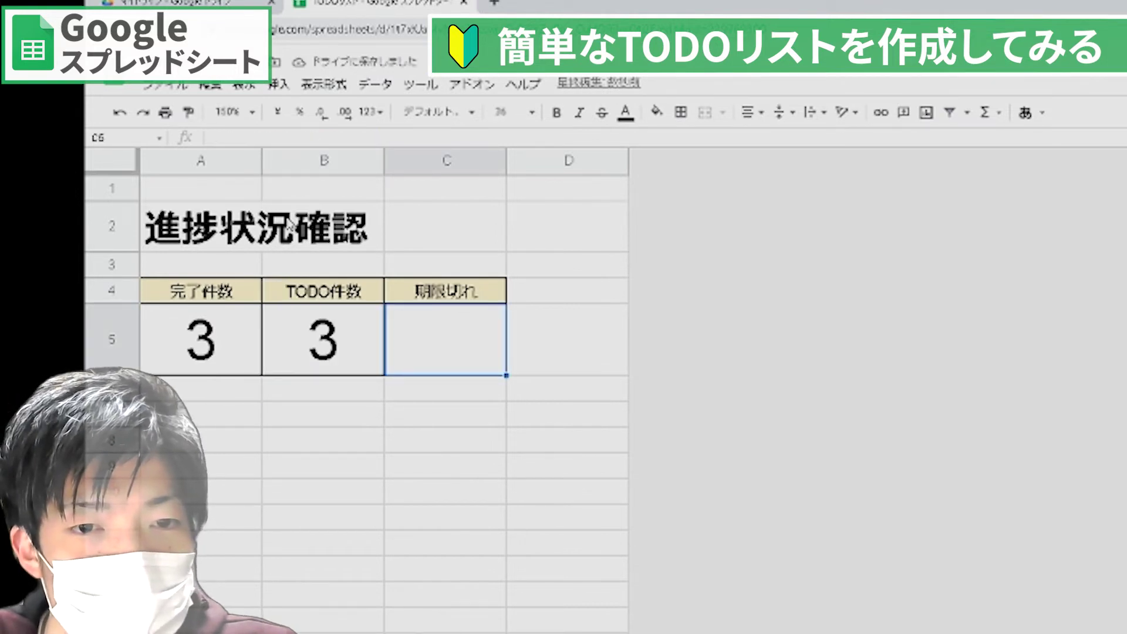
pyautogui.press('Right')
pyautogui.press('Left')
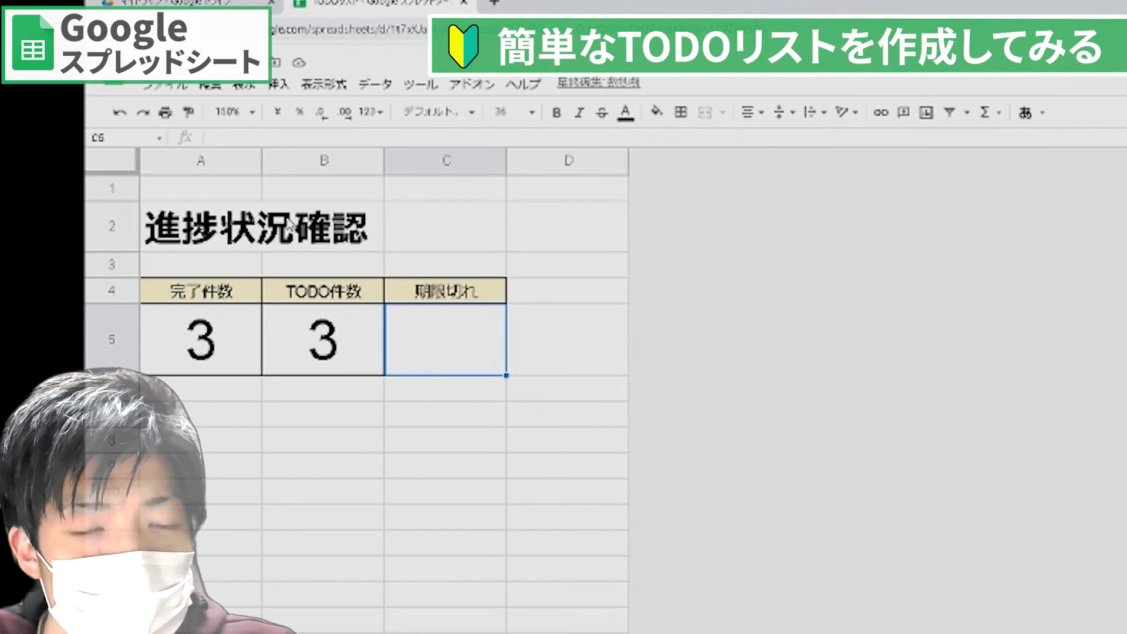
pyautogui.press('Return')
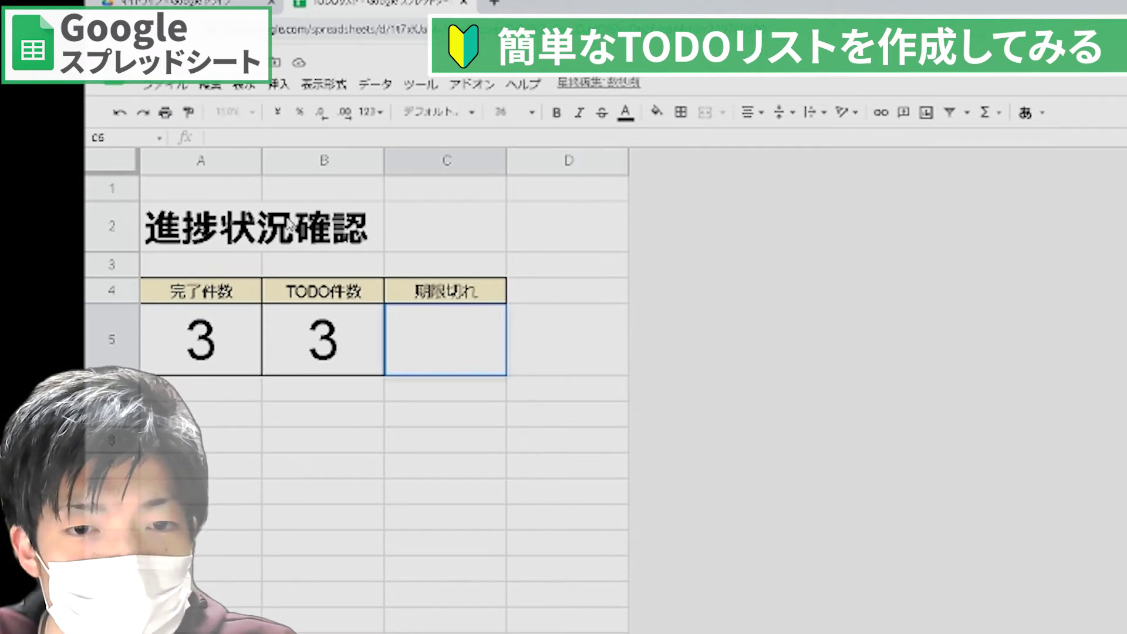
pyautogui.write('=counta')
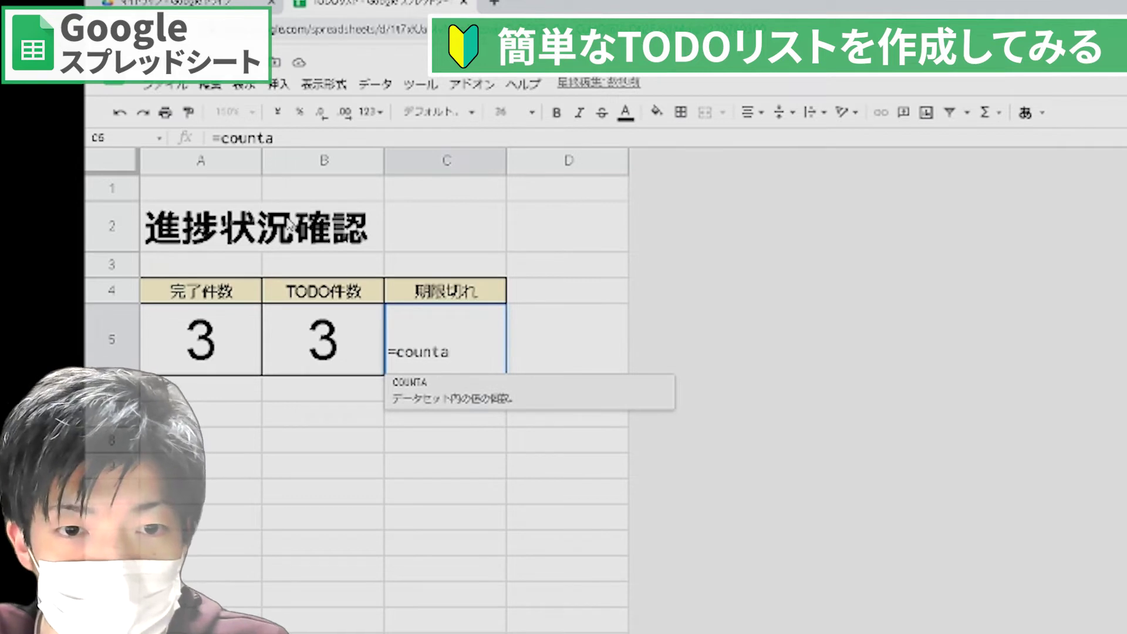
pyautogui.press('BackSpace')
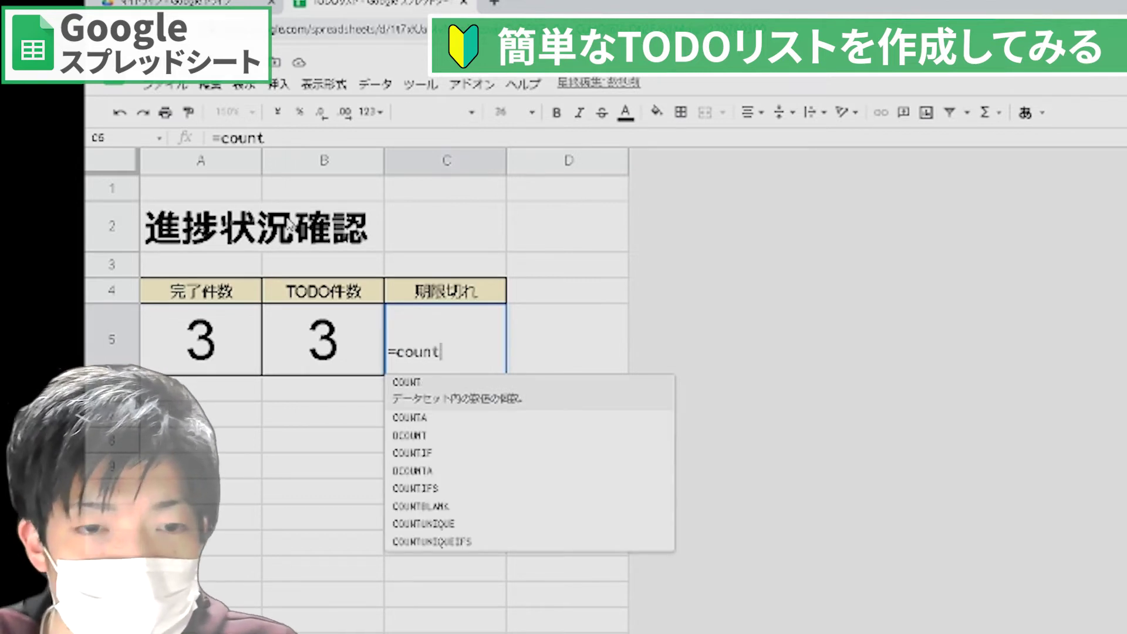
pyautogui.write('if')
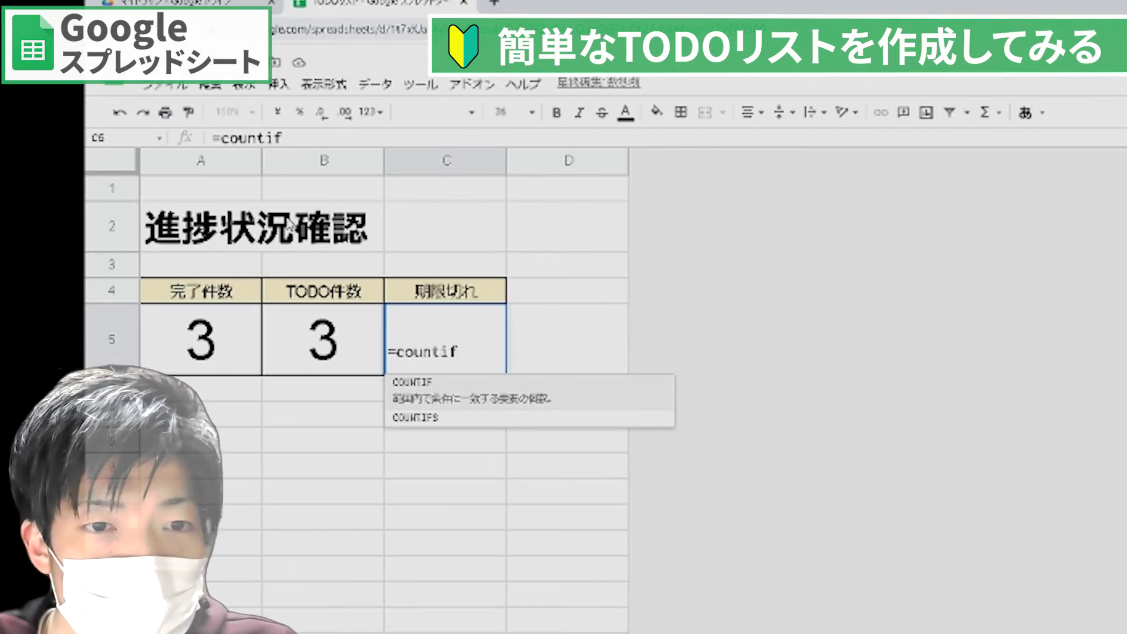
pyautogui.write('(')
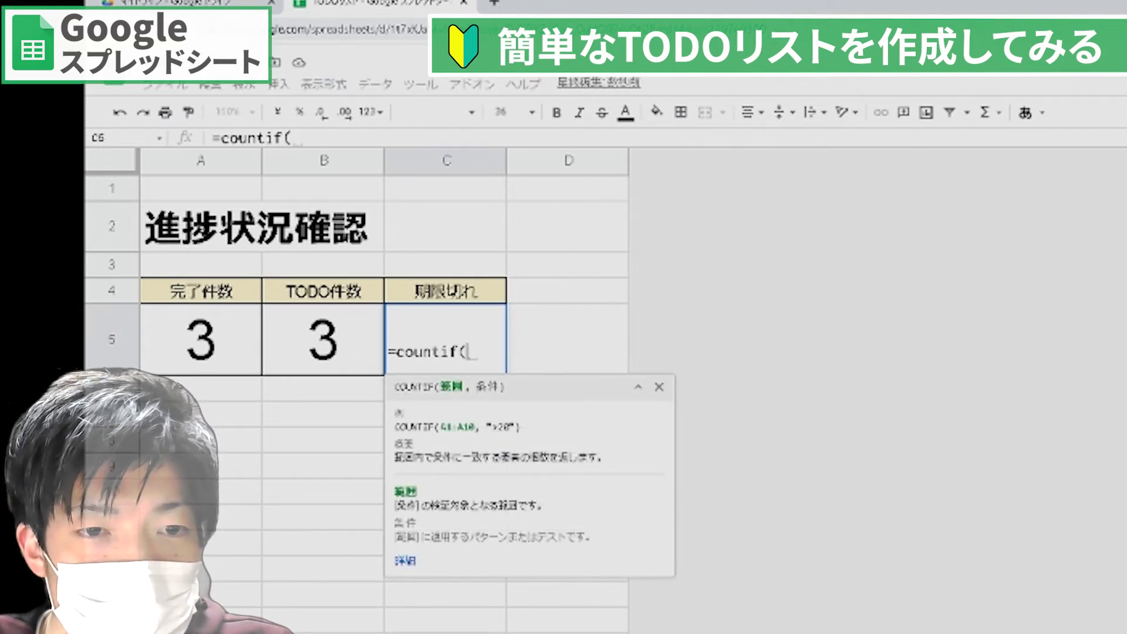
pyautogui.hotkey('ctrl', 'shift', 'pageup')
pyautogui.click(446, 160)
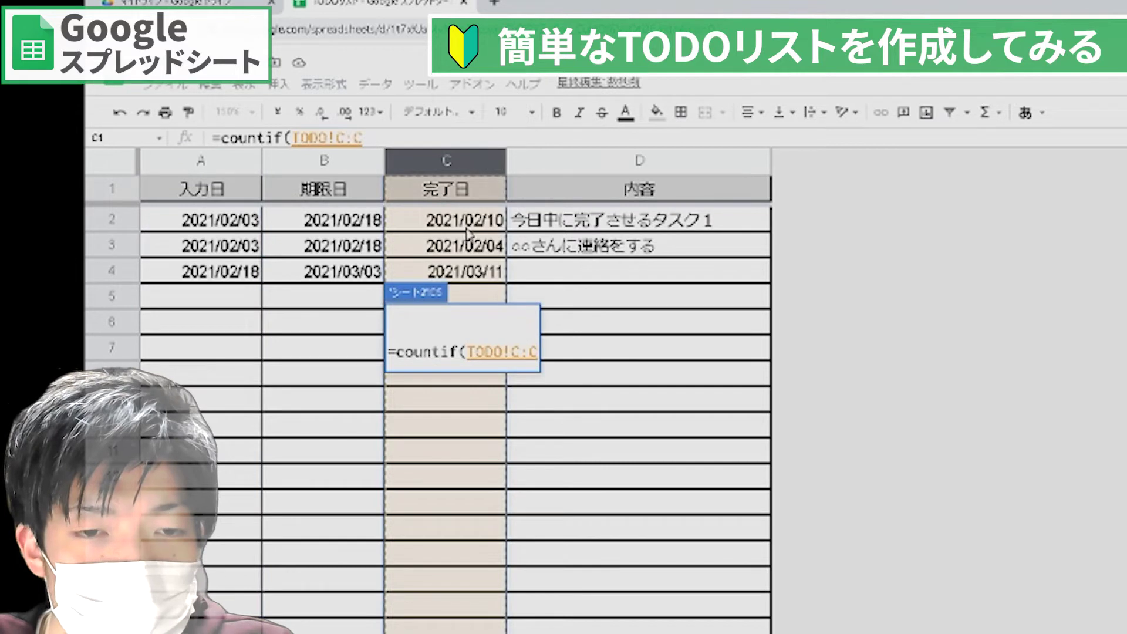
pyautogui.write(',')
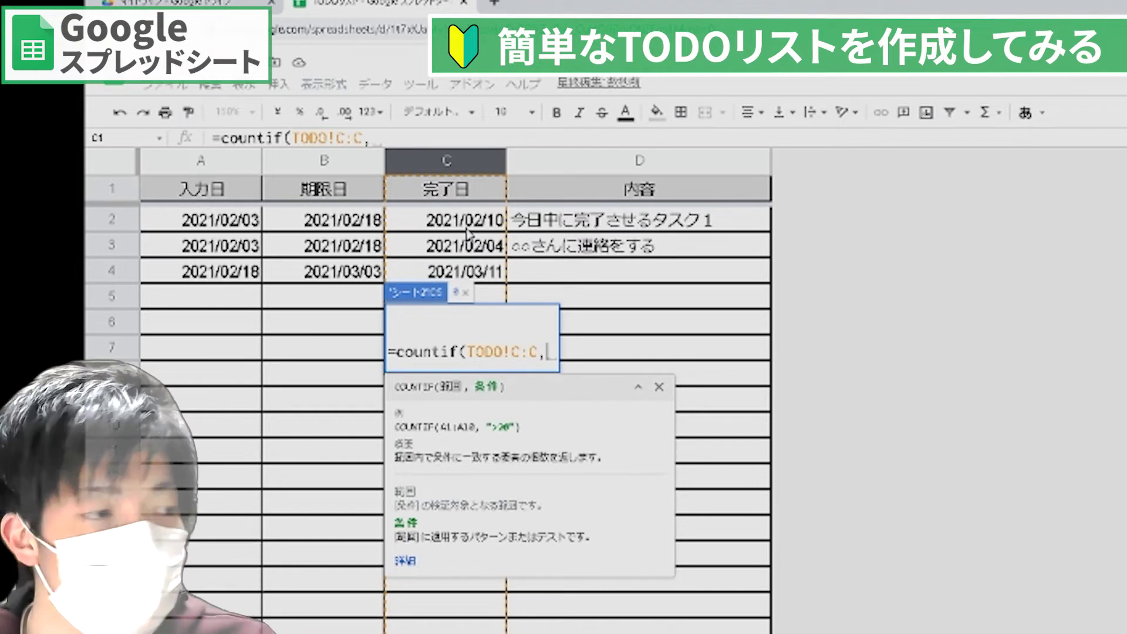
# Try <=today() without quotation marks as the COUNTIF criterion.
pyautogui.write('>')
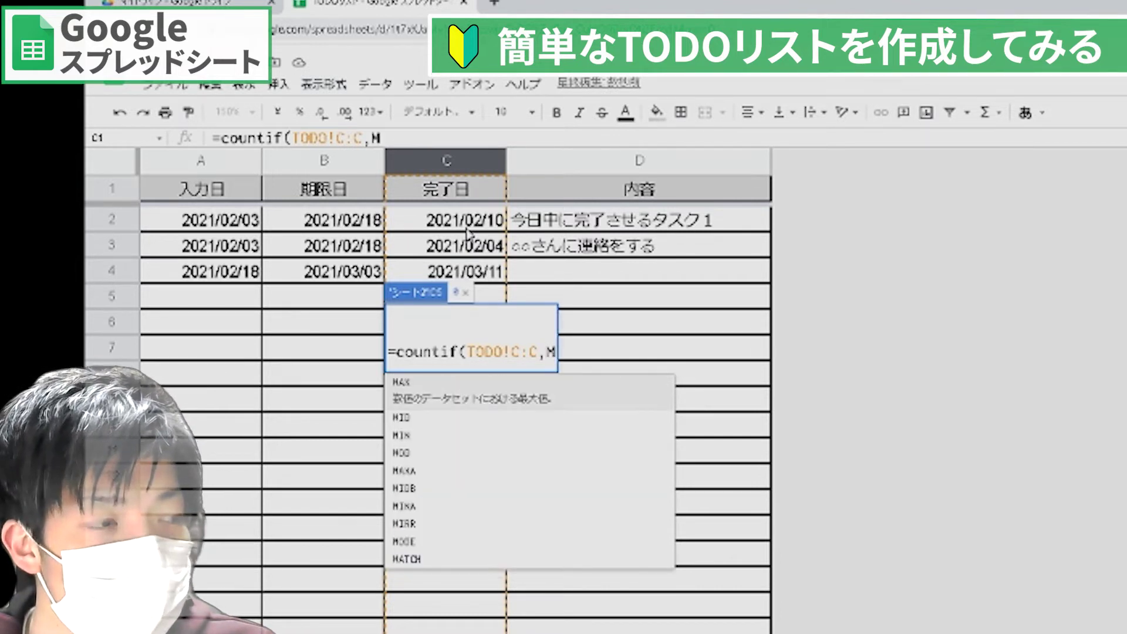
pyautogui.press('BackSpace')
pyautogui.write('<=')
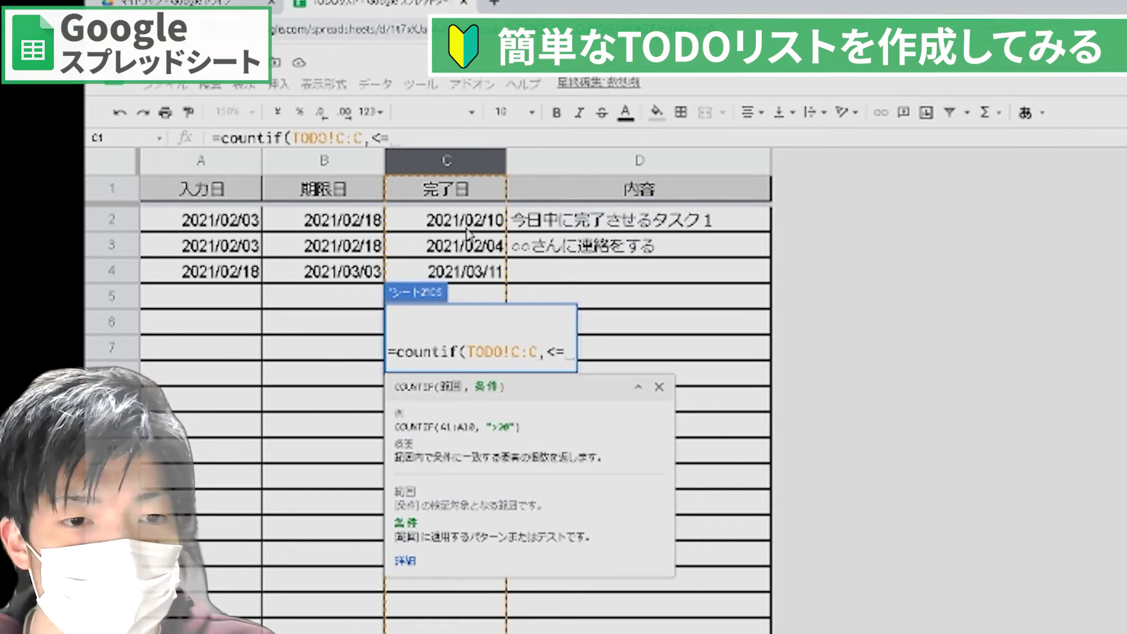
pyautogui.write("today'(")
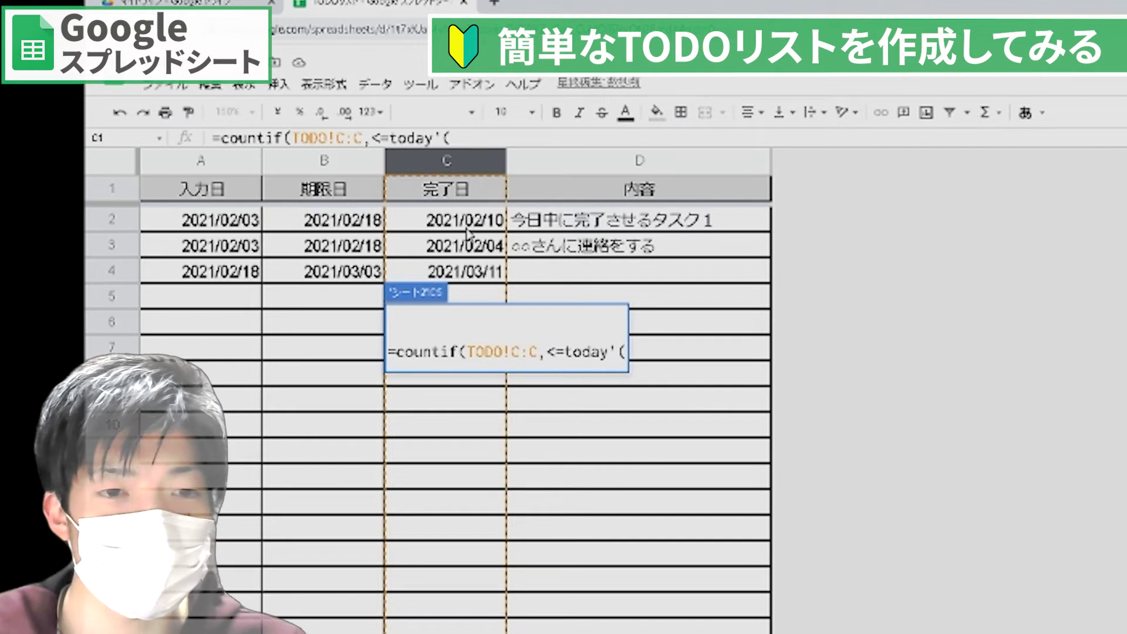
pyautogui.press('BackSpace')
pyautogui.press('BackSpace')
pyautogui.write('()')
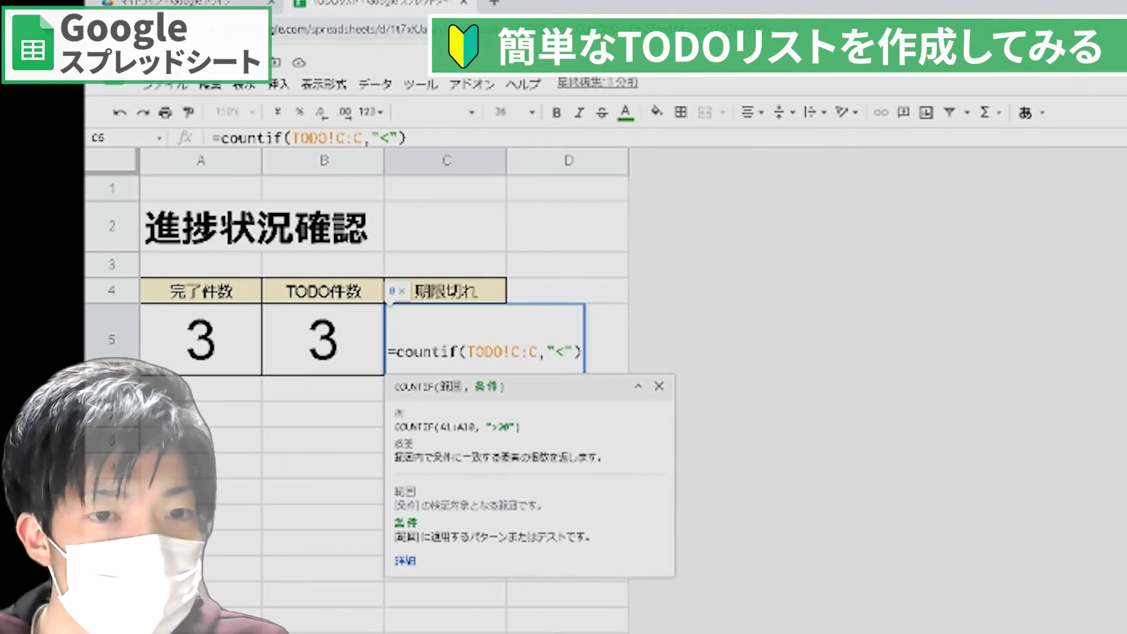
# Join the "<" criterion with today() and enter the C5 formula as =countif(TODO!C:C,"<"&today()).
pyautogui.click(557, 343)
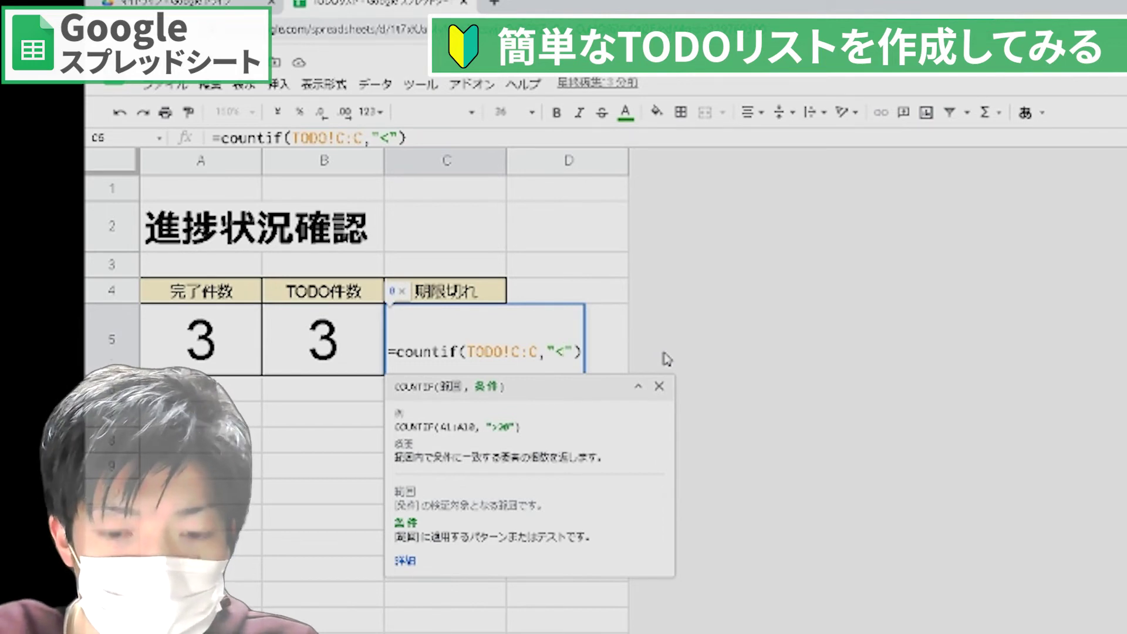
pyautogui.write('&tosa')
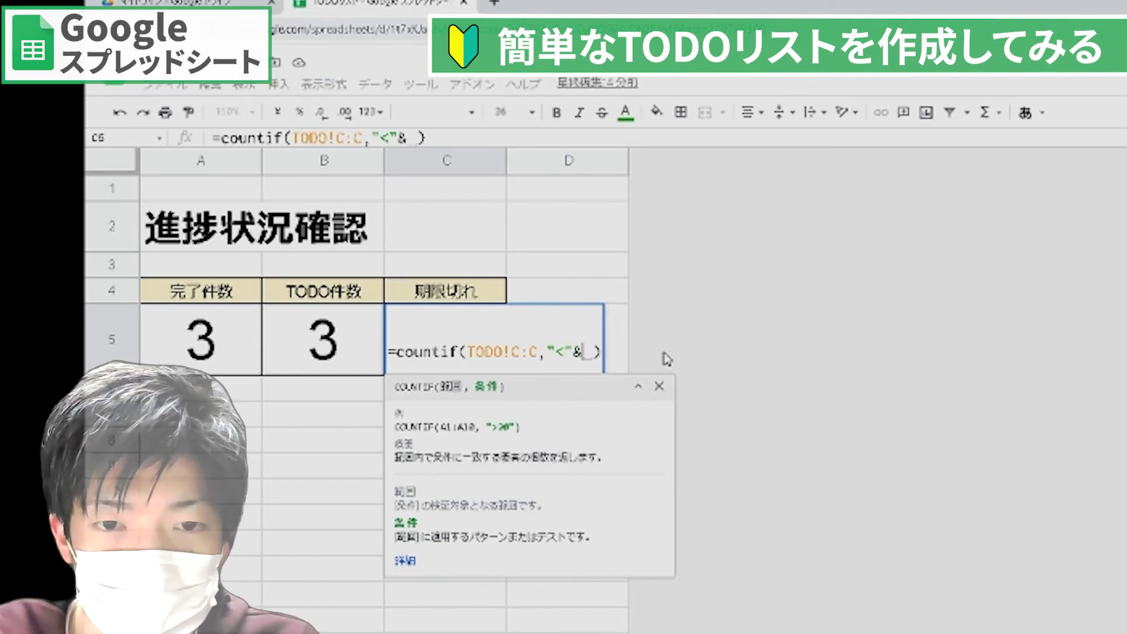
pyautogui.press('BackSpace')
pyautogui.press('BackSpace')
pyautogui.write("day'(")
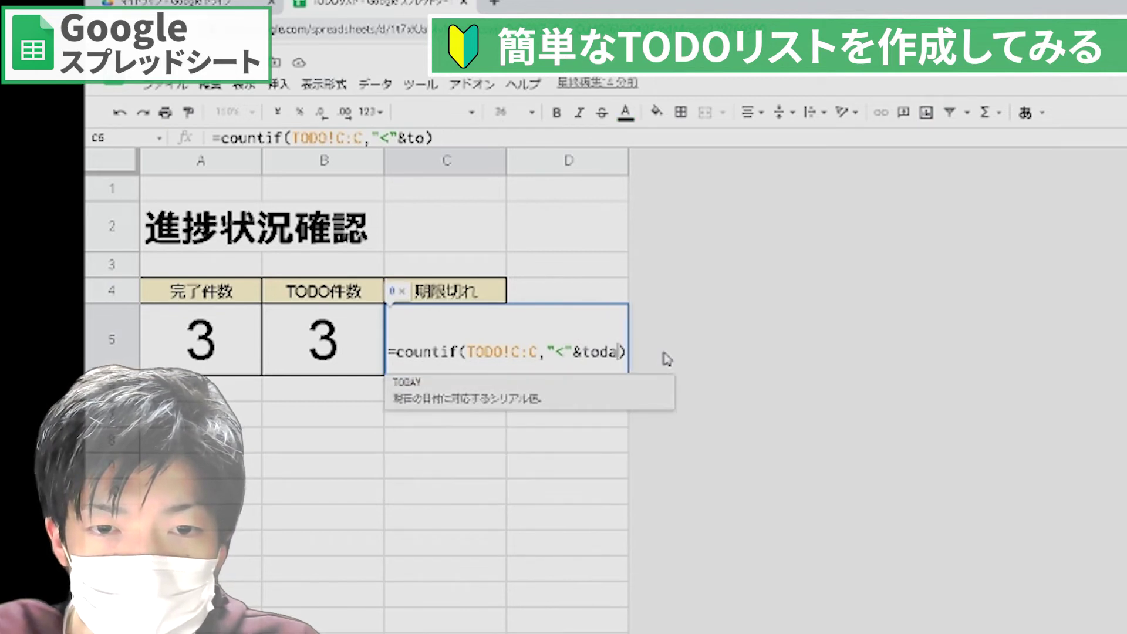
pyautogui.press('BackSpace')
pyautogui.press('BackSpace')
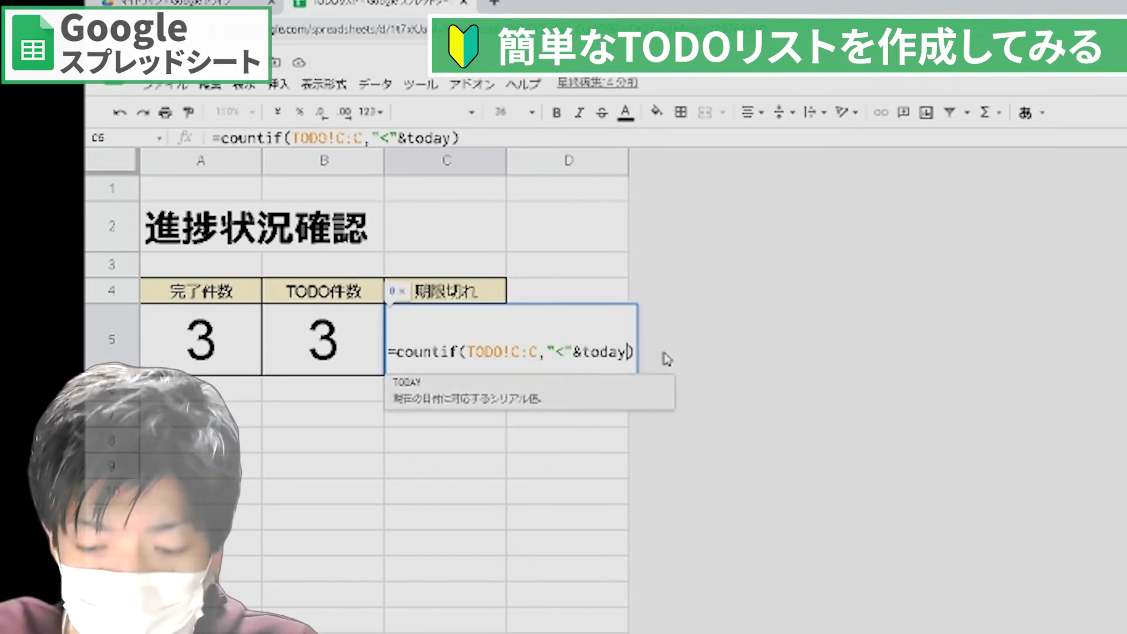
pyautogui.write('()')
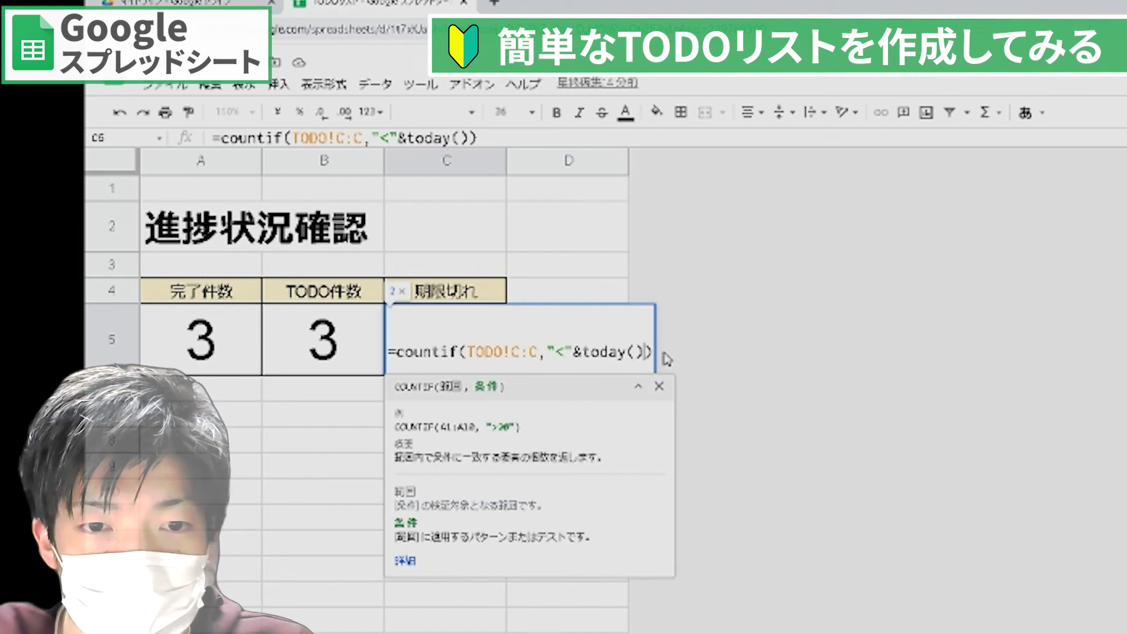
pyautogui.hotkey('ctrl', 'Return')
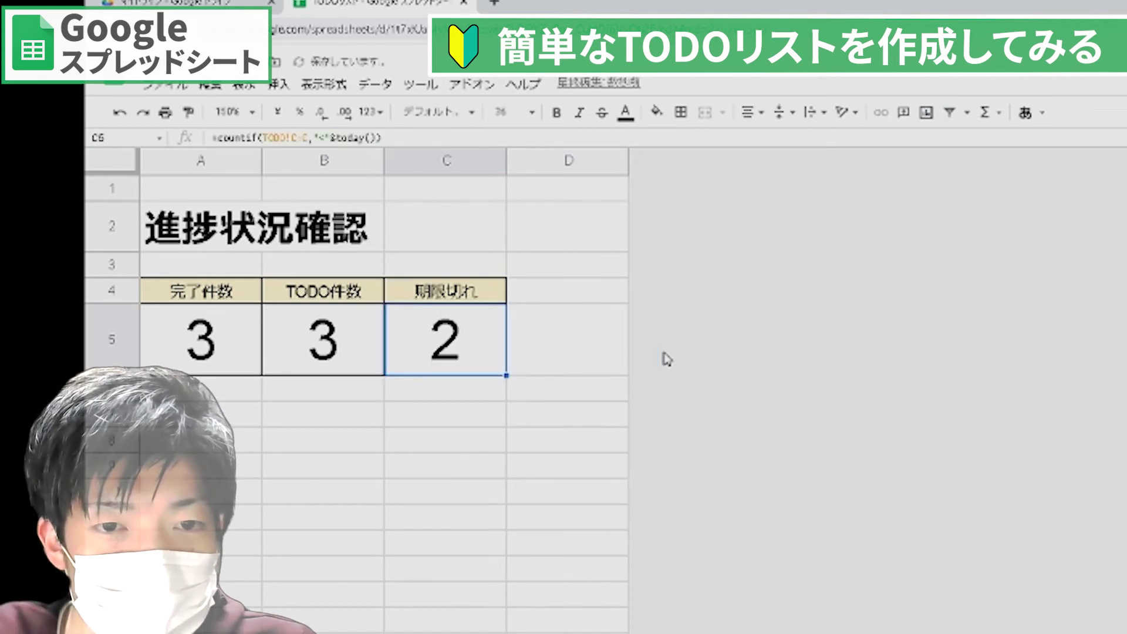
# Check the 完了日 dates in C2:C4 of the TODO sheet against the 期限切れ count.
pyautogui.hotkey('ctrl', 'shift', 'pageup')
pyautogui.press('Up')
pyautogui.press('Up')
pyautogui.press('Up')
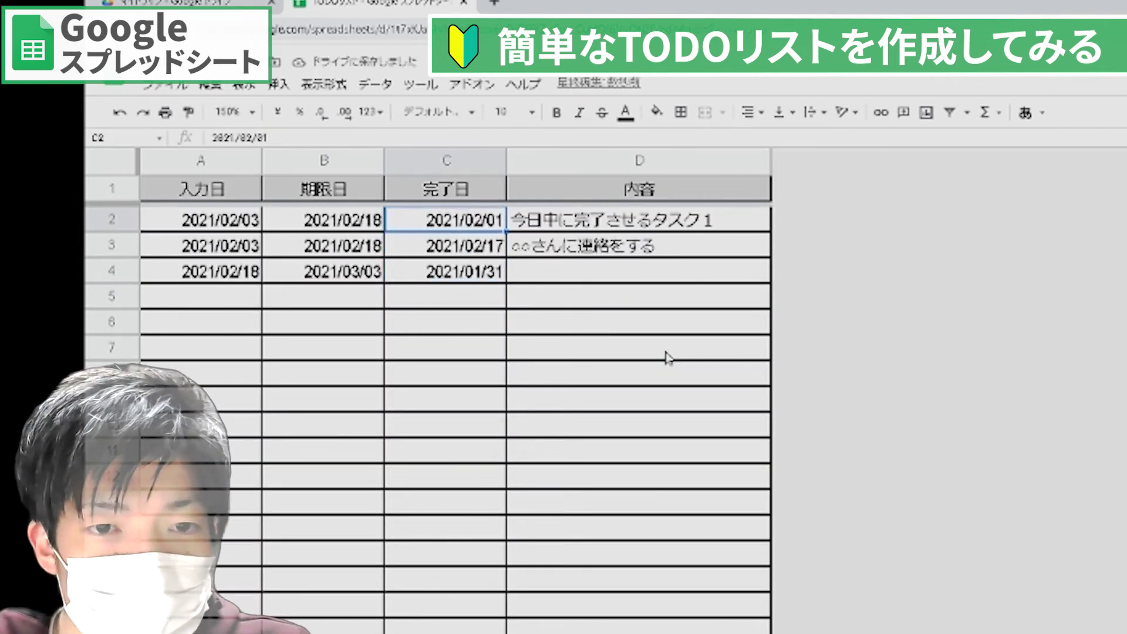
pyautogui.doubleClick(477, 253)
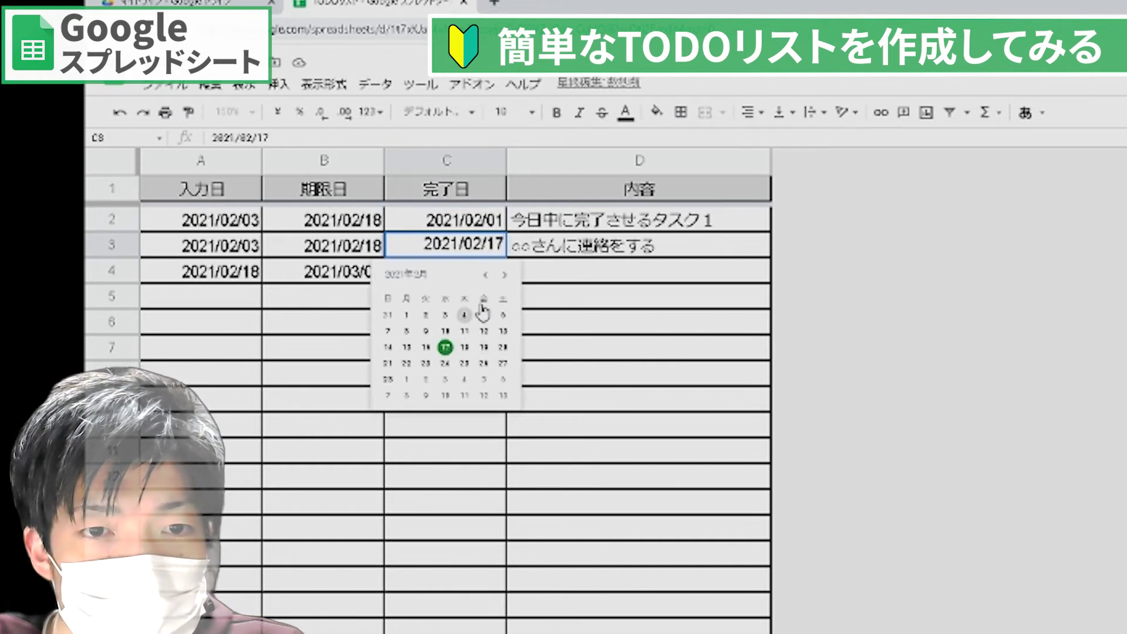
pyautogui.press('Return')
pyautogui.press('Right')
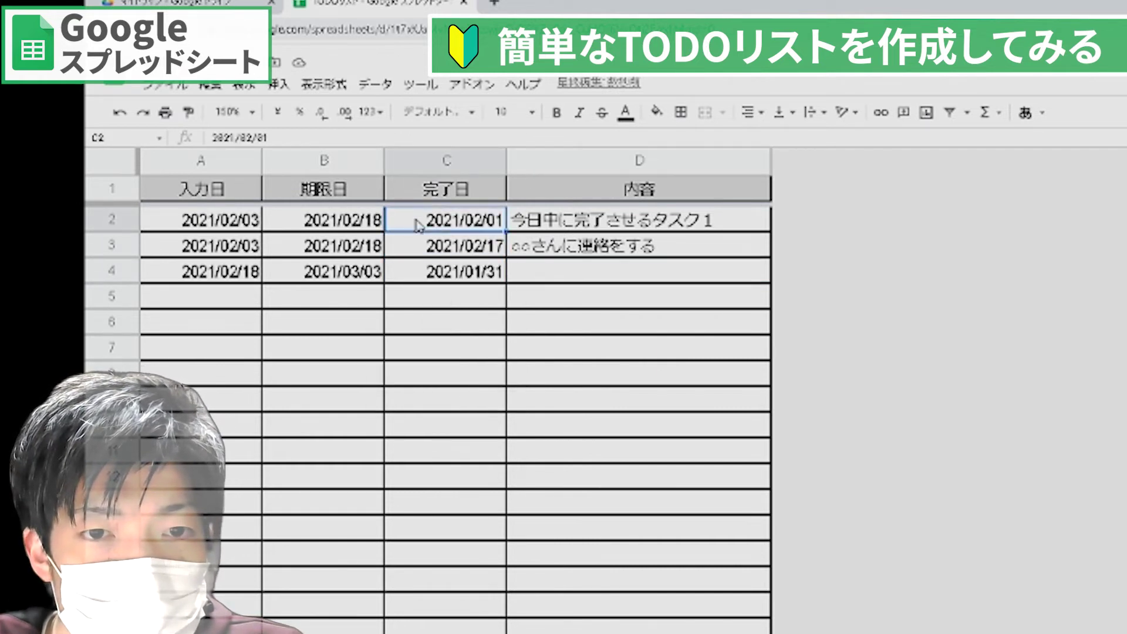
pyautogui.doubleClick(418, 224)
pyautogui.click(565, 372)
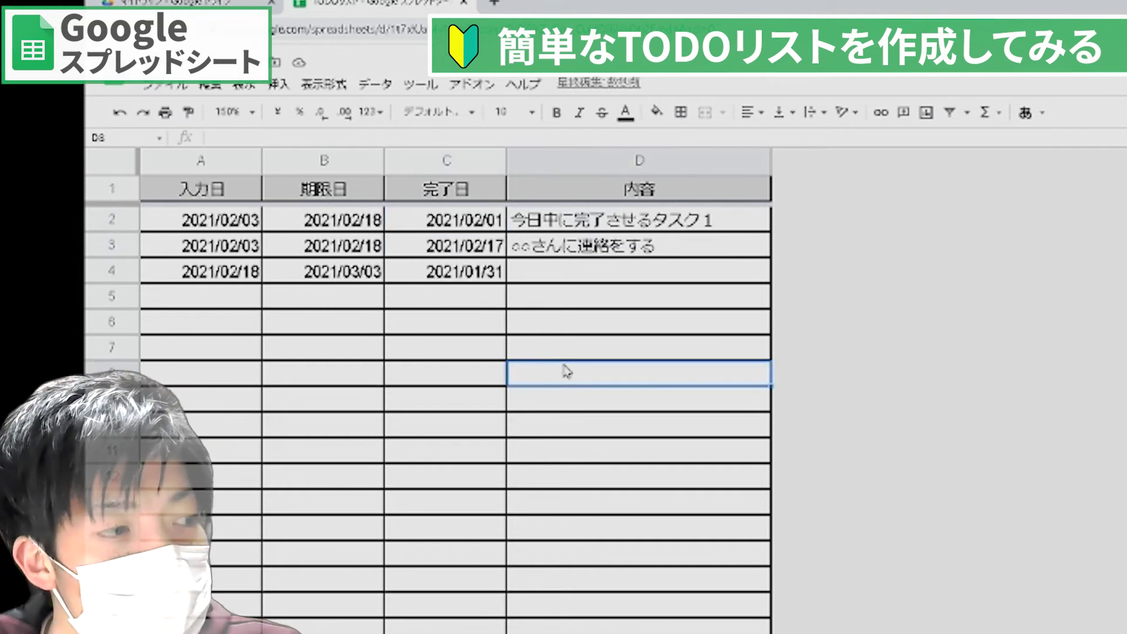
pyautogui.click(571, 319)
pyautogui.click(547, 280)
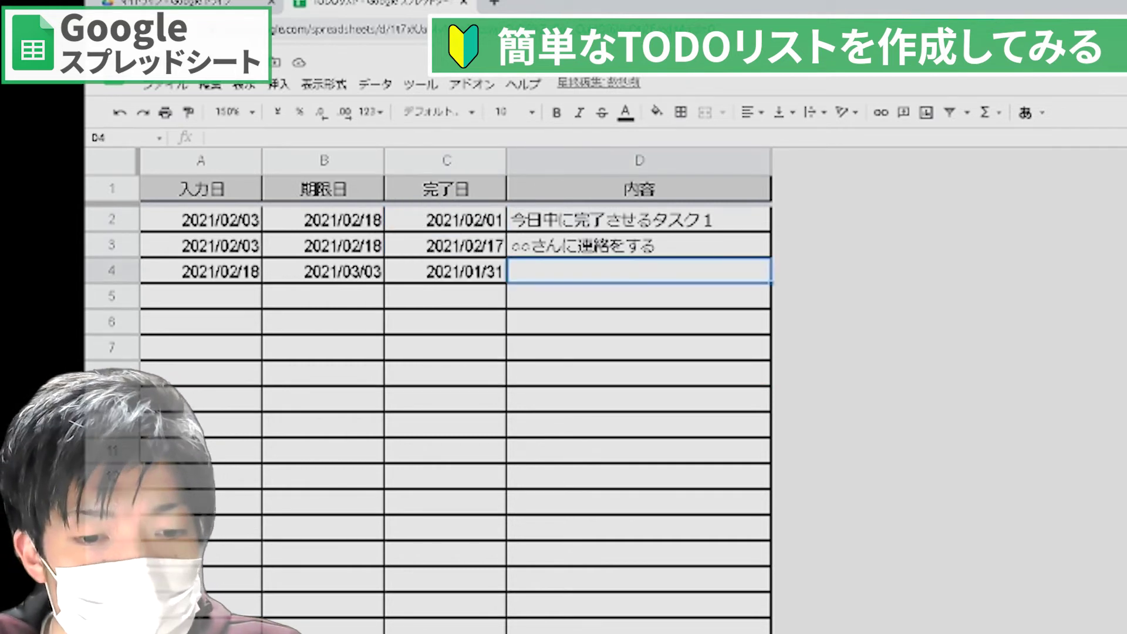
pyautogui.click(571, 322)
# Clear the completion dates in C2:C5 of the TODO sheet and return to the 進捗状況確認 sheet.
pyautogui.moveTo(487, 226); pyautogui.dragTo(464, 294)
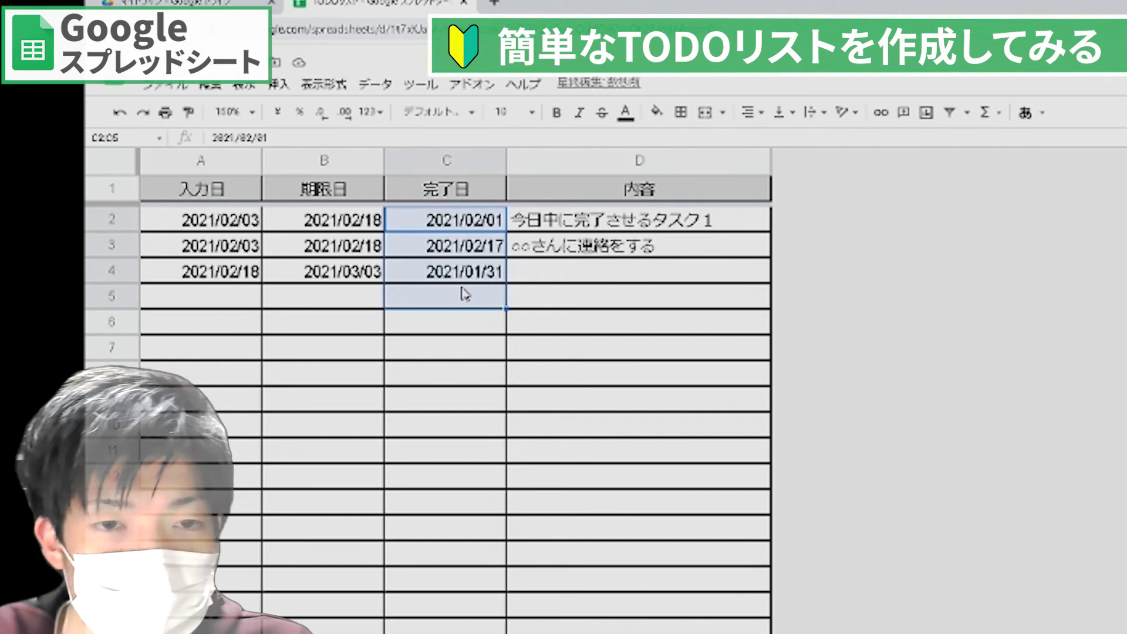
pyautogui.press('Delete')
pyautogui.press('Down')
pyautogui.press('Down')
pyautogui.press('Down')
pyautogui.press('Down')
pyautogui.press('Down')
pyautogui.press('Up')
pyautogui.press('Up')
pyautogui.press('Up')
pyautogui.press('Left')
pyautogui.press('Up')
pyautogui.press('Up')
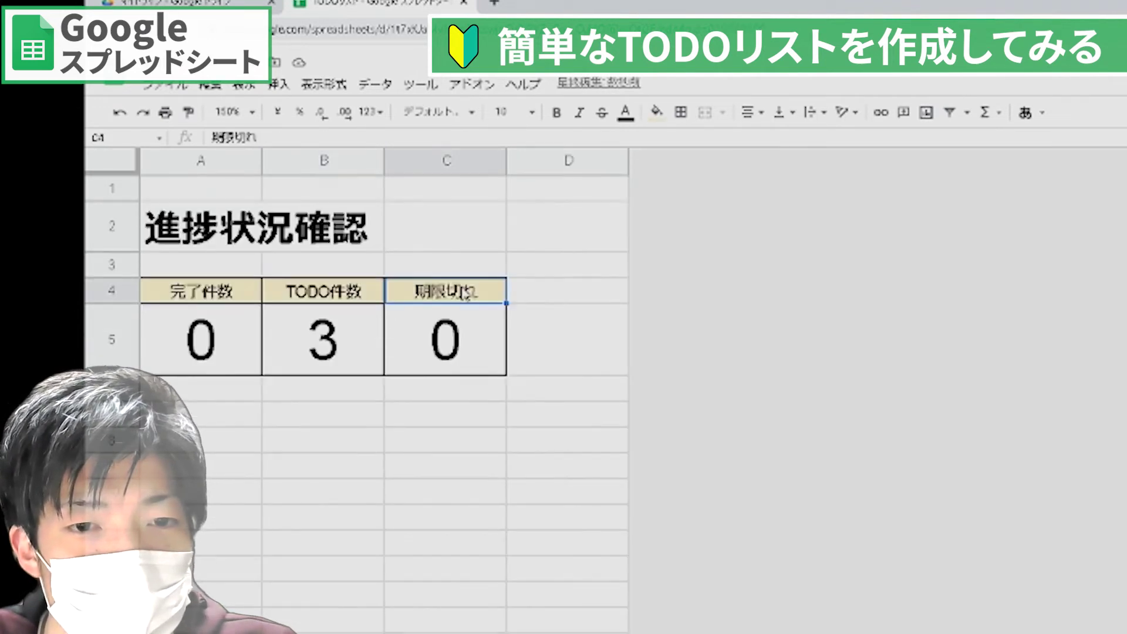
# Change the range in the C5 formula to the 期限日 column, making it =countif(TODO!B:B,"<"&today()).
pyautogui.press('Right')
pyautogui.press('Left')
pyautogui.press('Return')
pyautogui.press('Left')
pyautogui.press('Left')
pyautogui.press('Left')
pyautogui.press('Left')
pyautogui.press('Left')
pyautogui.press('Left')
pyautogui.press('Left')
pyautogui.press('Left')
pyautogui.press('Left')
pyautogui.press('Left')
pyautogui.press('Left')
pyautogui.press('Left')
pyautogui.press('Left')
pyautogui.press('Left')
pyautogui.press('BackSpace')
pyautogui.write('B')
pyautogui.press('Right')
pyautogui.press('Delete')
pyautogui.write('B')
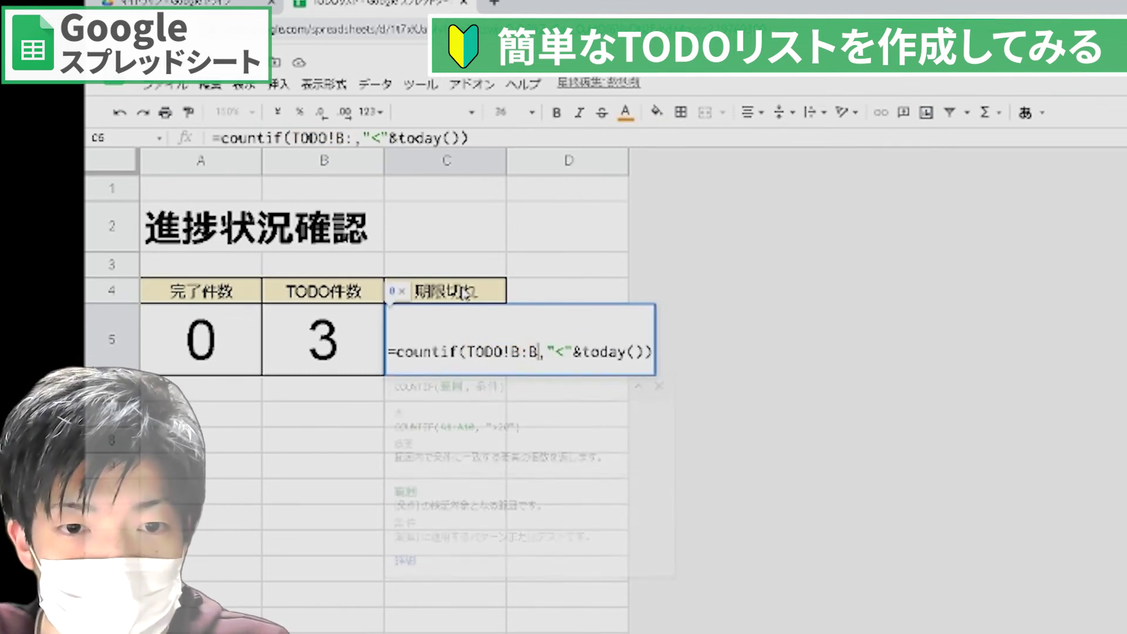
pyautogui.press('Return')
# On the TODO sheet, set the 期限日 in B2 to 2021/01/31 and pick a past date for B3 as well.
pyautogui.press('Up')
pyautogui.hotkey('alt', 'Up')
pyautogui.press('Down')
pyautogui.press('Down')
pyautogui.press('Up')
pyautogui.press('Up')
pyautogui.press('Up')
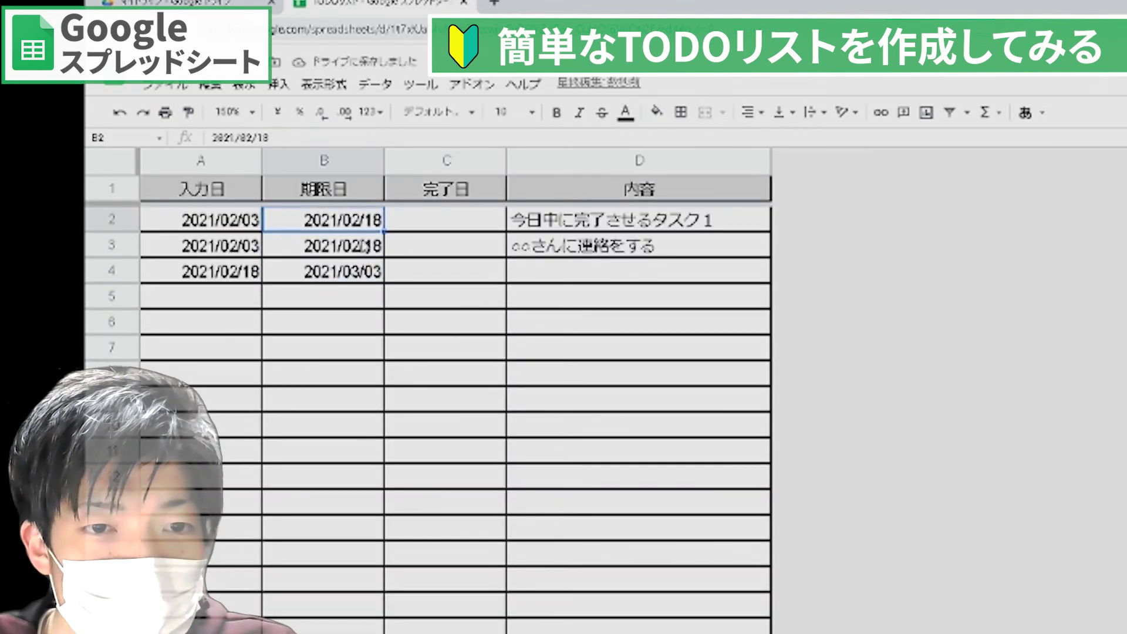
pyautogui.doubleClick(360, 221)
pyautogui.click(266, 291)
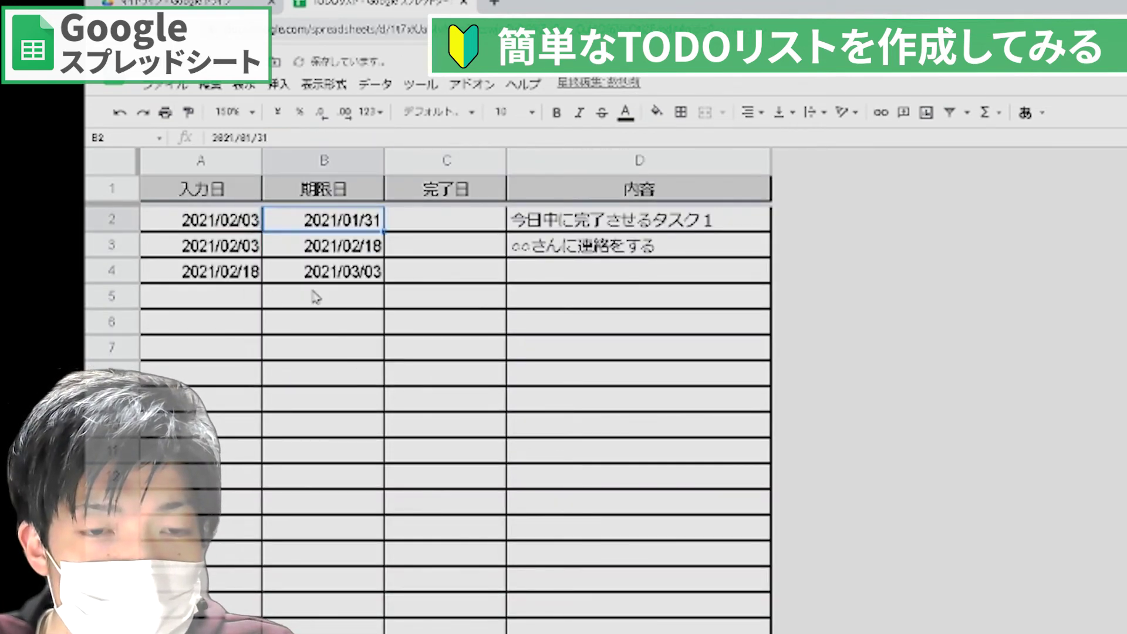
pyautogui.press('Down')
pyautogui.press('Return')
pyautogui.click(305, 315)
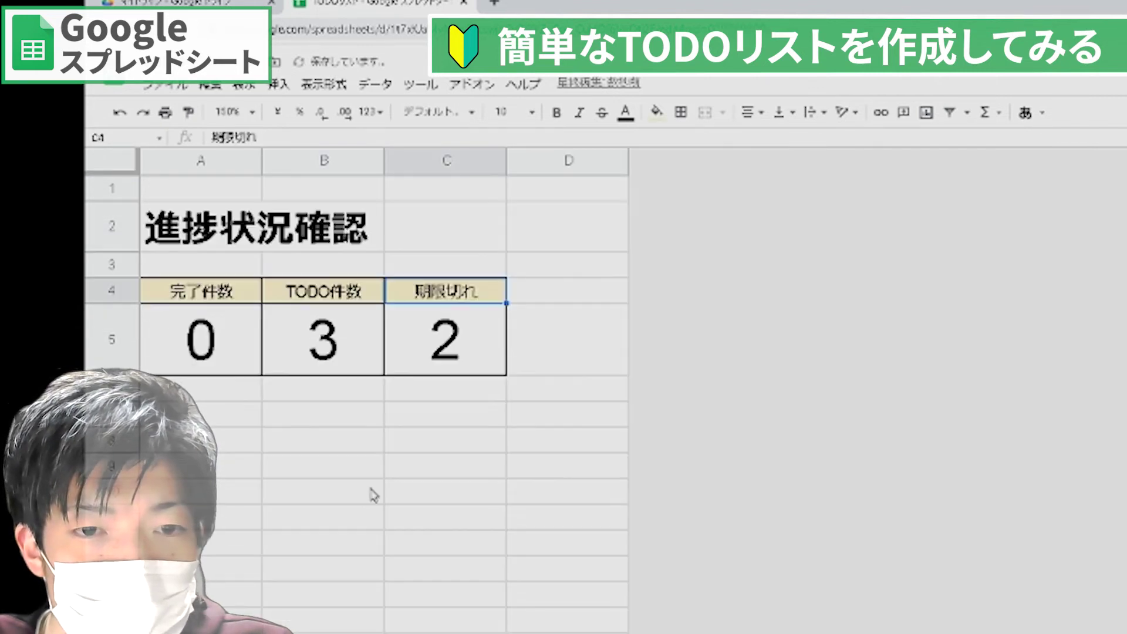
# Review the COUNTIF formula and its TODAY function in C5, as well as the COUNTA formula in A5.
pyautogui.click(419, 444)
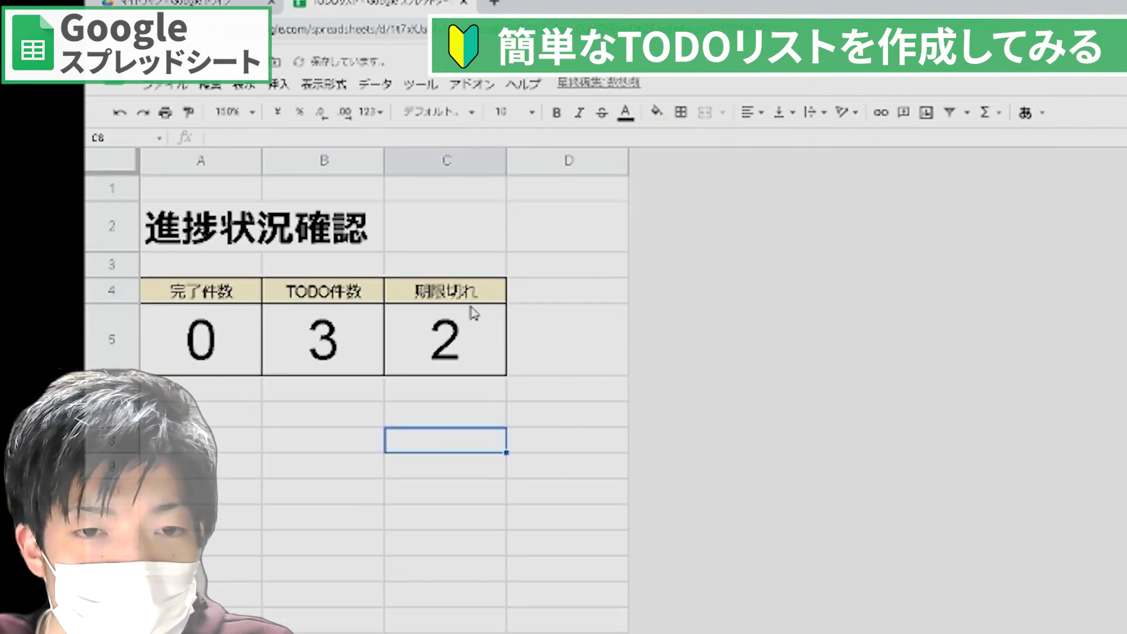
pyautogui.click(468, 345)
pyautogui.doubleClick(468, 345)
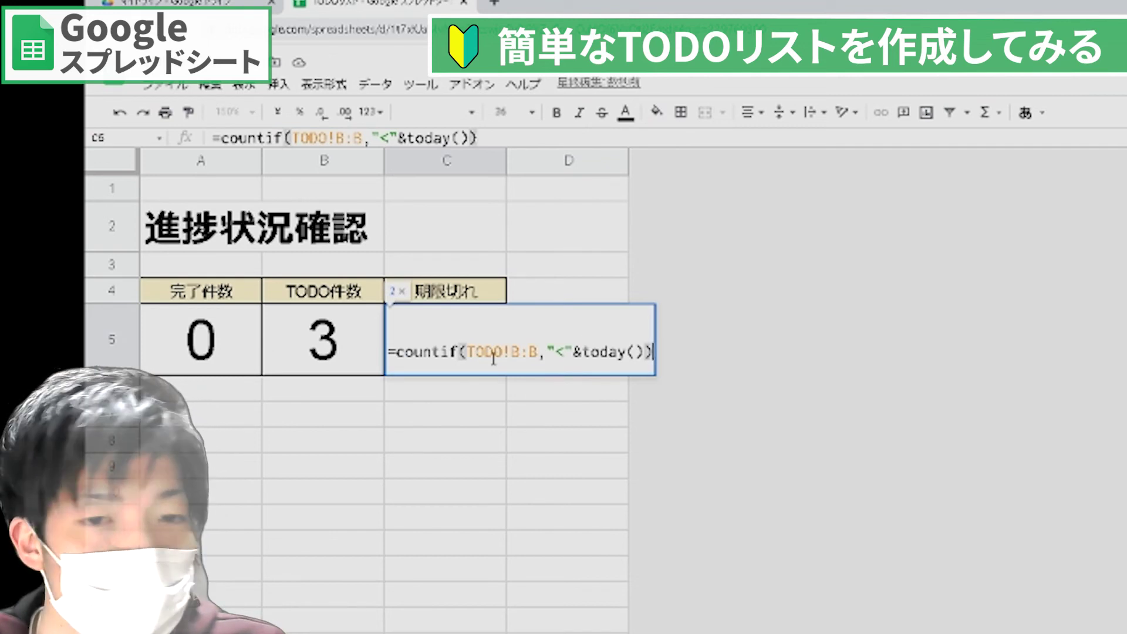
pyautogui.click(607, 352)
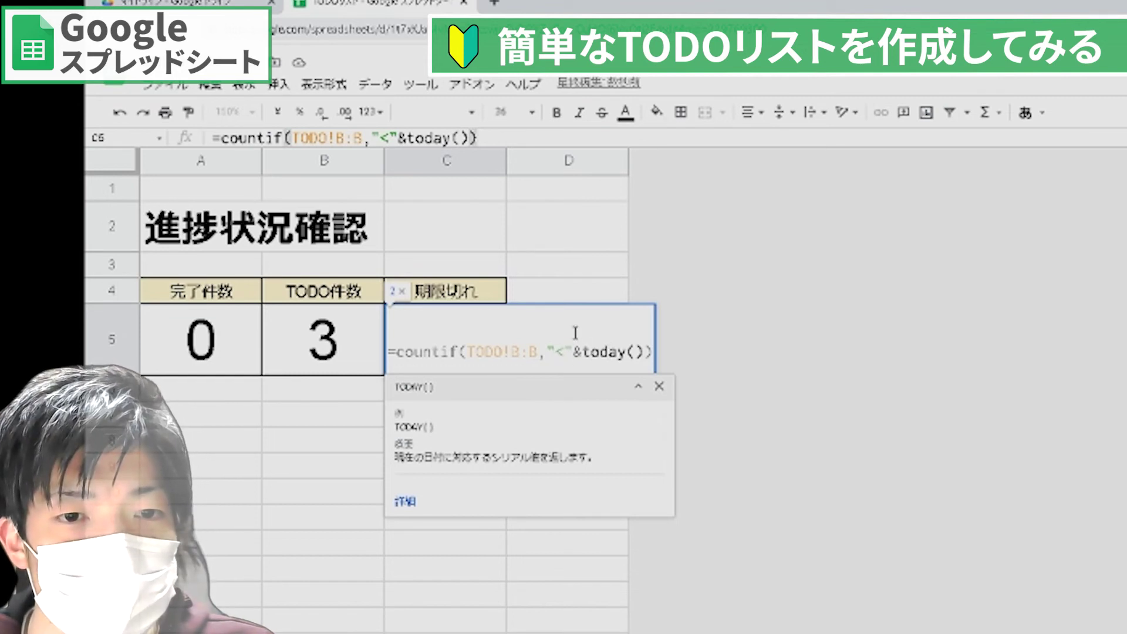
pyautogui.press('Return')
pyautogui.click(484, 352)
pyautogui.click(253, 361)
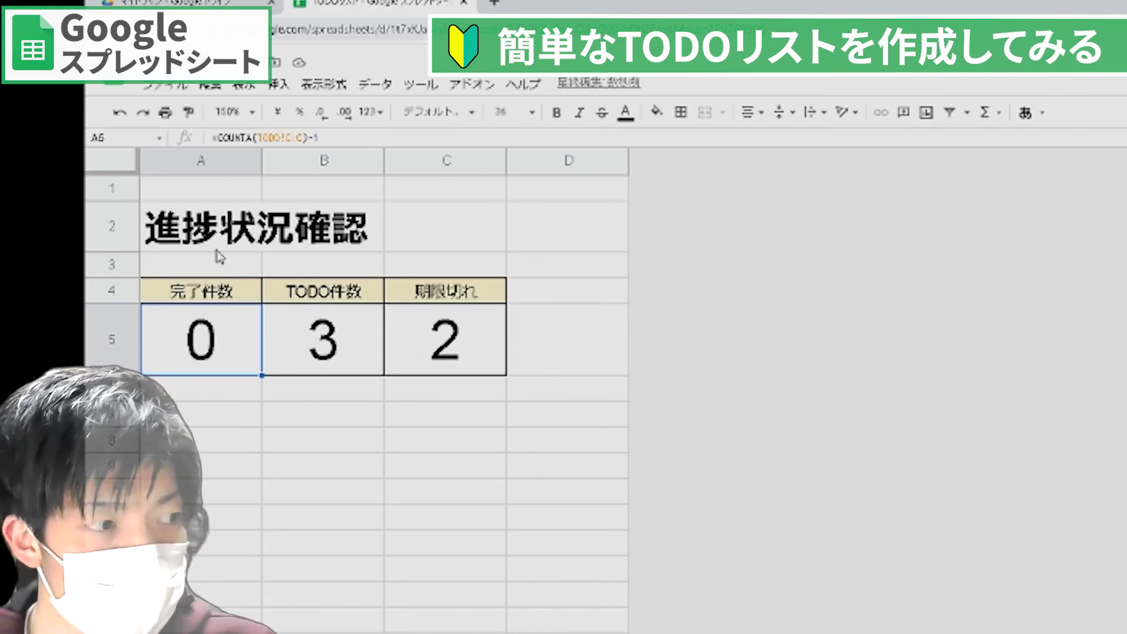
pyautogui.click(240, 236)
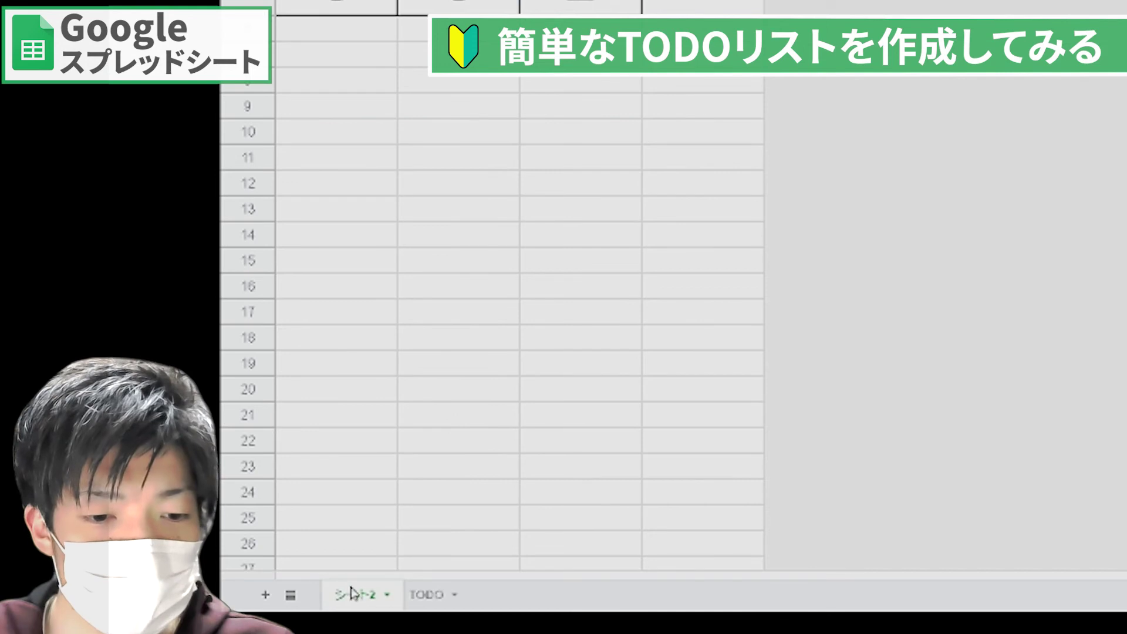
pyautogui.doubleClick(355, 595)
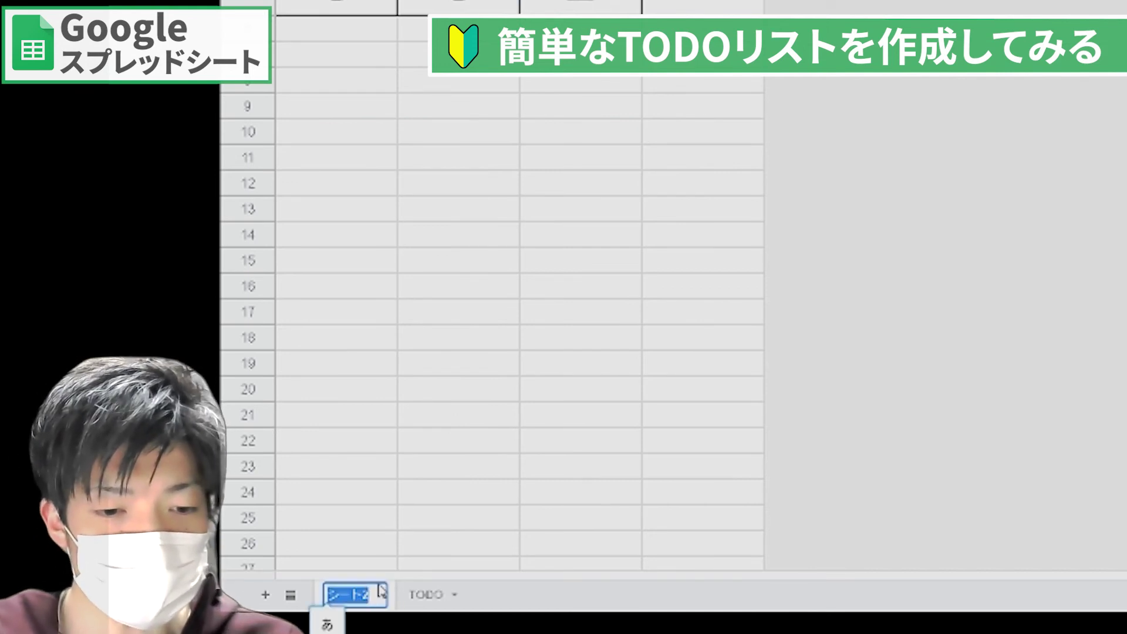
pyautogui.press('BackSpace')
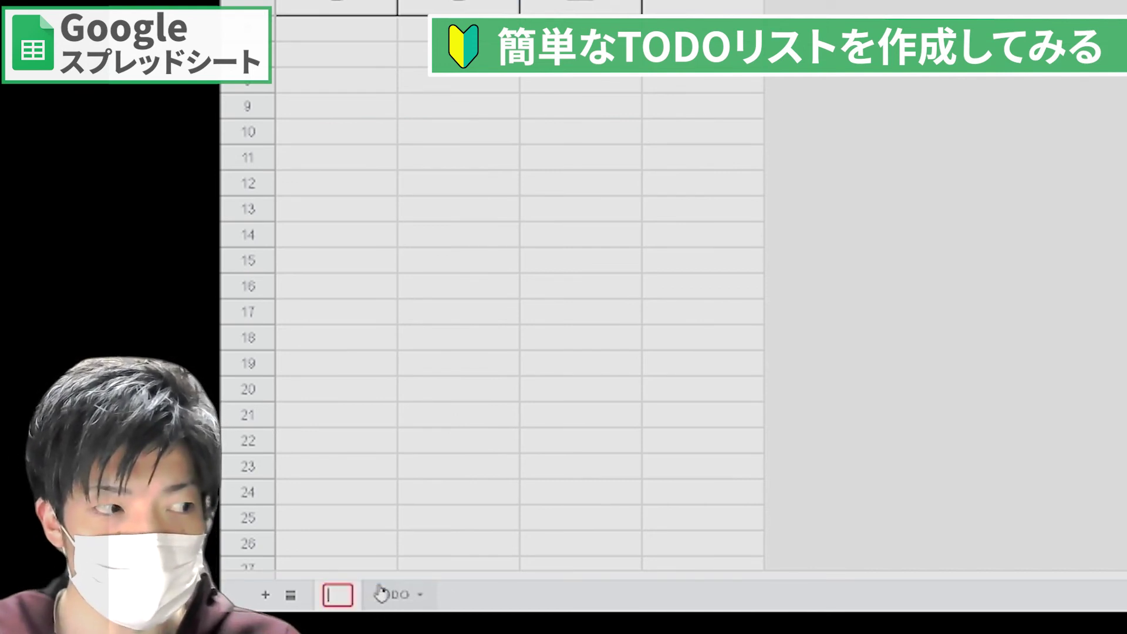
pyautogui.write('新著p区')
pyautogui.press('Return')
# Rename the progress overview sheet as 進捗.
pyautogui.doubleClick(353, 595)
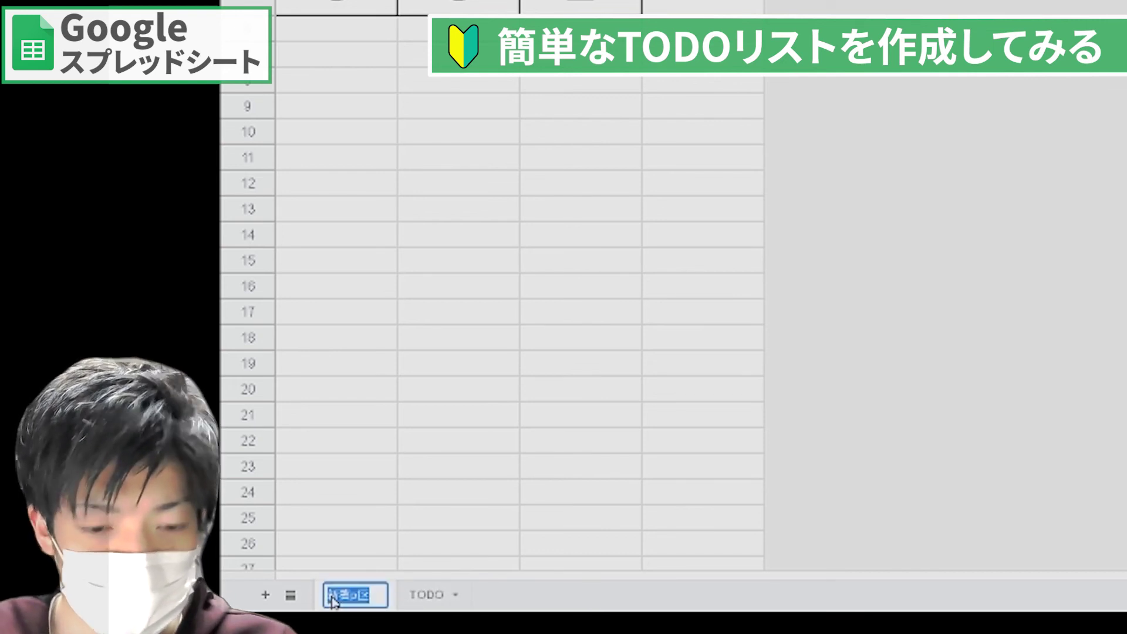
pyautogui.write('しんちょく')
pyautogui.press('space')
pyautogui.press('Return')
pyautogui.press('Return')
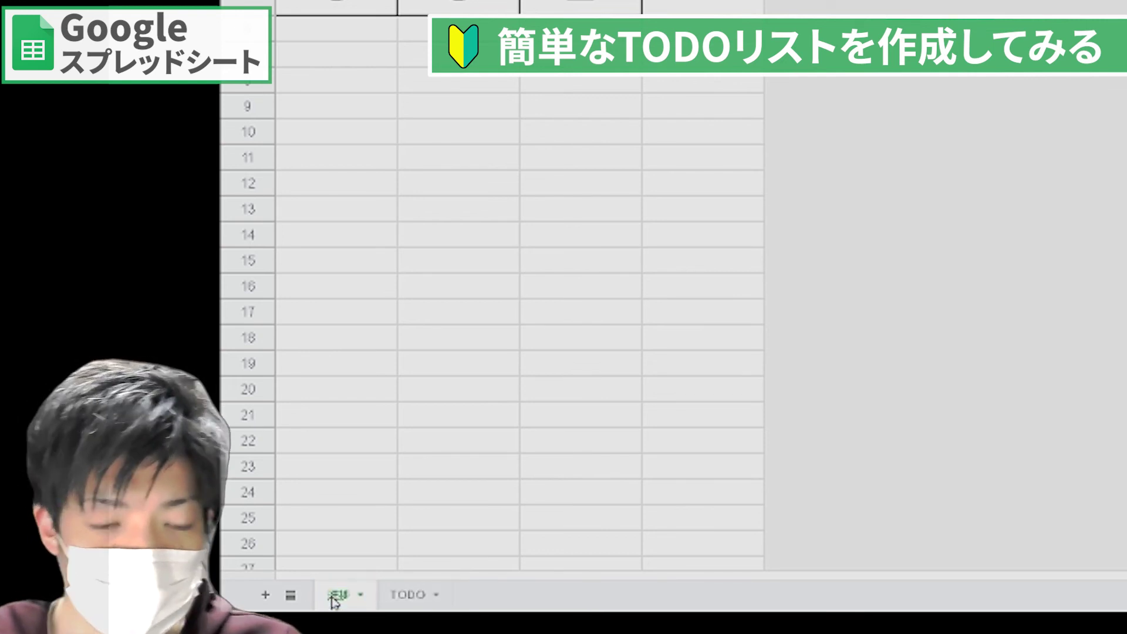
# Reload the spreadsheet and set the zoom of the progress overview sheet to 200%.
pyautogui.click(438, 314)
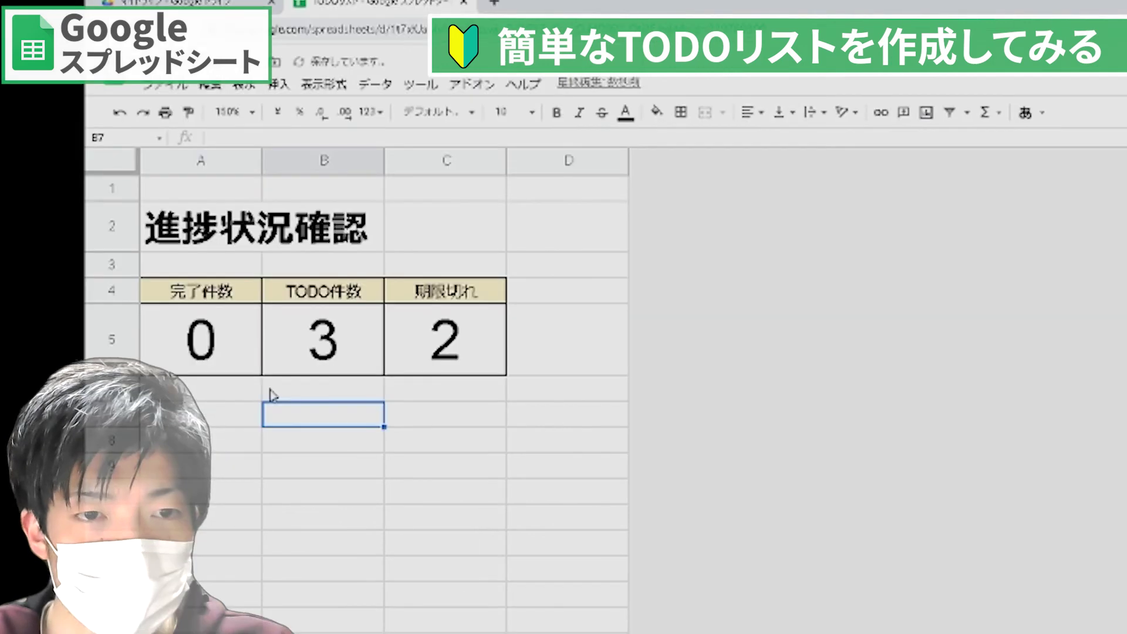
pyautogui.click(226, 322)
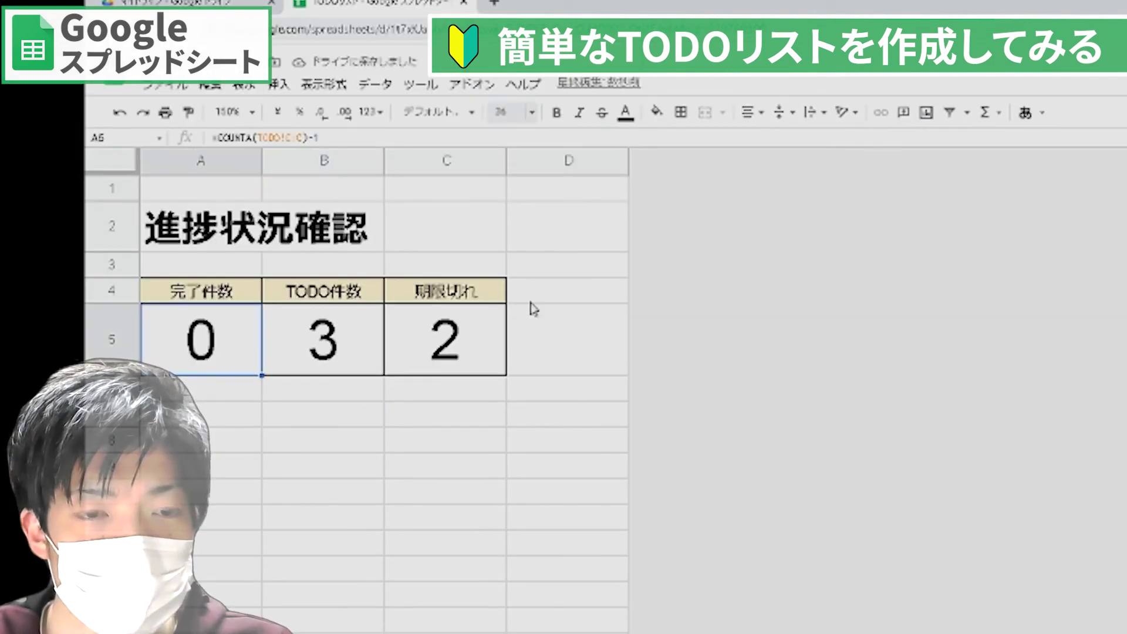
pyautogui.click(349, 440)
pyautogui.press('F5')
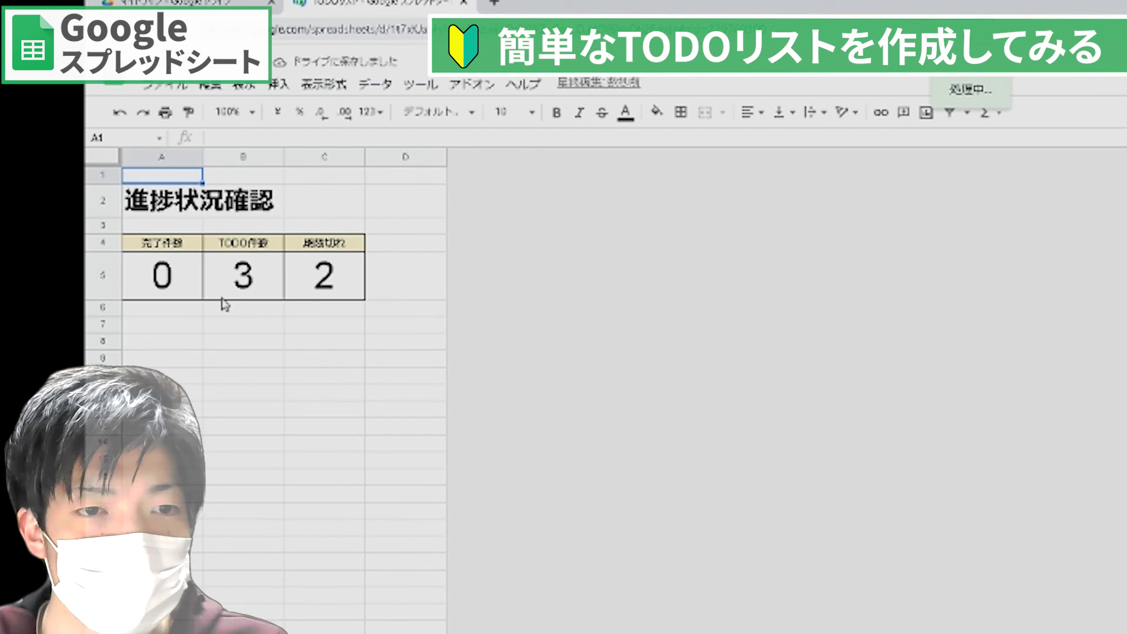
pyautogui.click(228, 111)
pyautogui.click(240, 296)
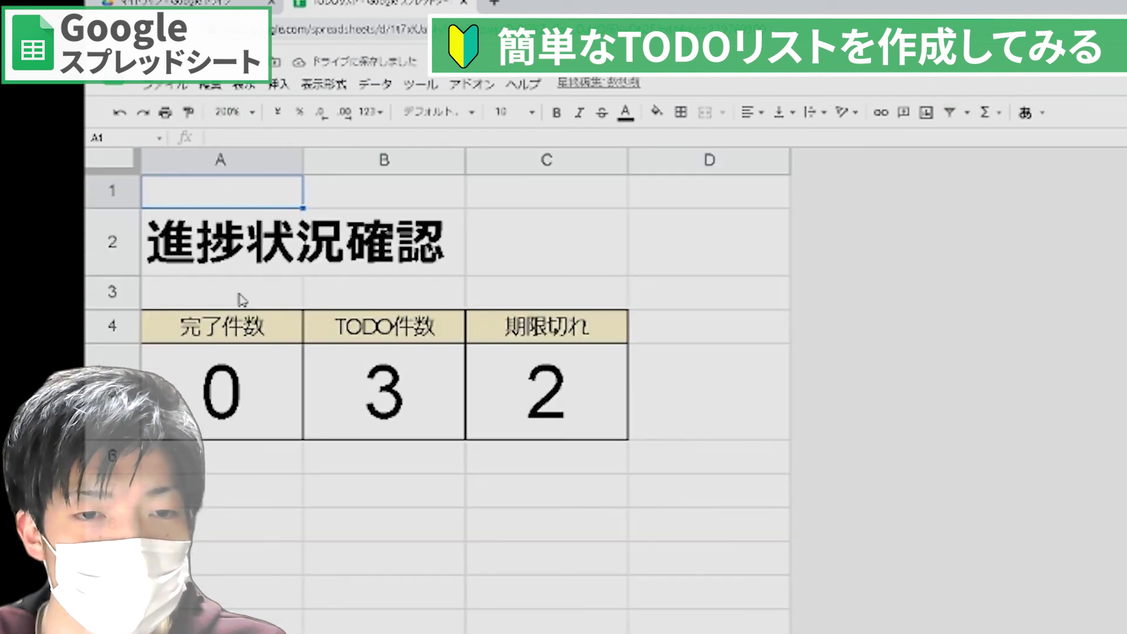
# Review the 完了件数, TODO件数 and 期限切れ cells in A5:C5 along with their formulas.
pyautogui.click(372, 504)
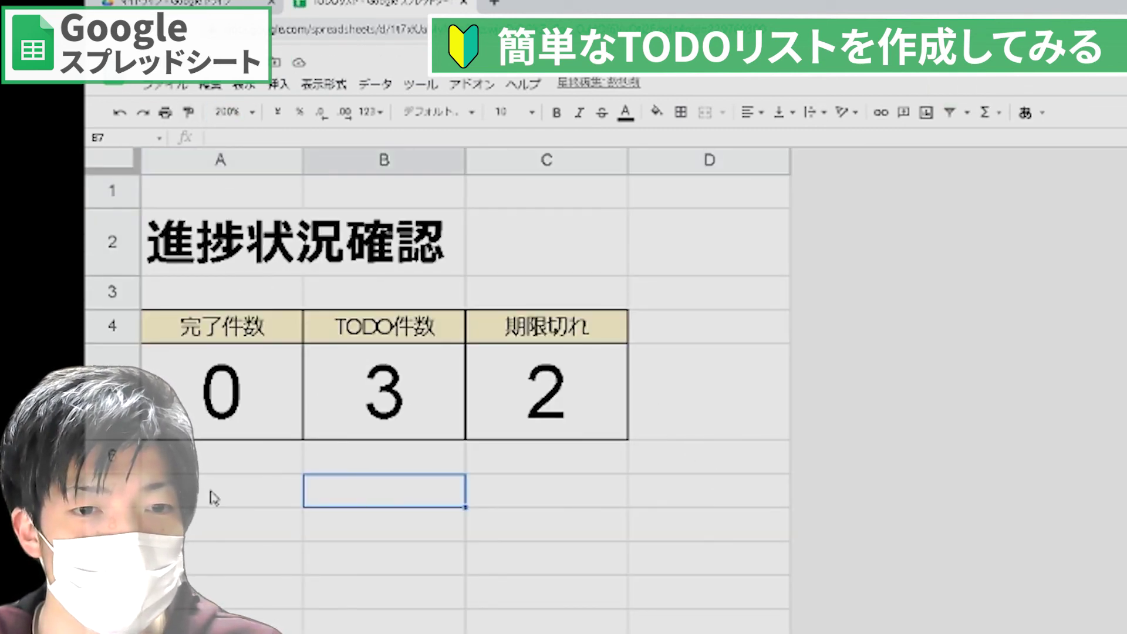
pyautogui.click(235, 488)
pyautogui.click(282, 423)
pyautogui.click(353, 426)
pyautogui.click(520, 414)
pyautogui.click(221, 403)
pyautogui.click(358, 408)
pyautogui.click(555, 400)
pyautogui.click(235, 405)
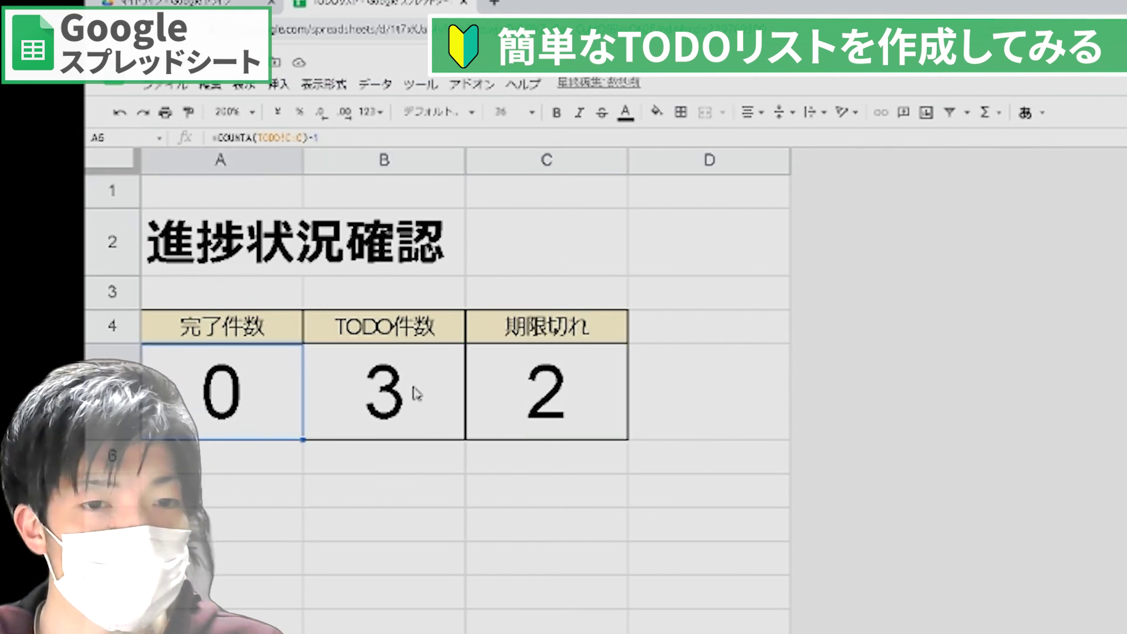
pyautogui.click(501, 390)
pyautogui.click(419, 411)
pyautogui.click(514, 402)
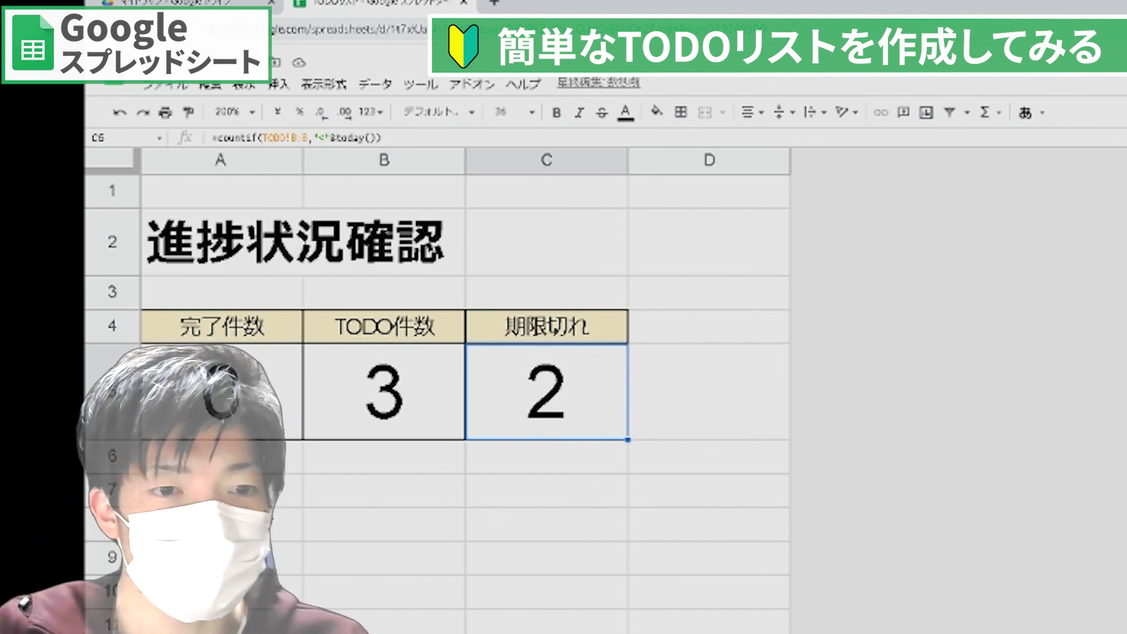
pyautogui.click(263, 508)
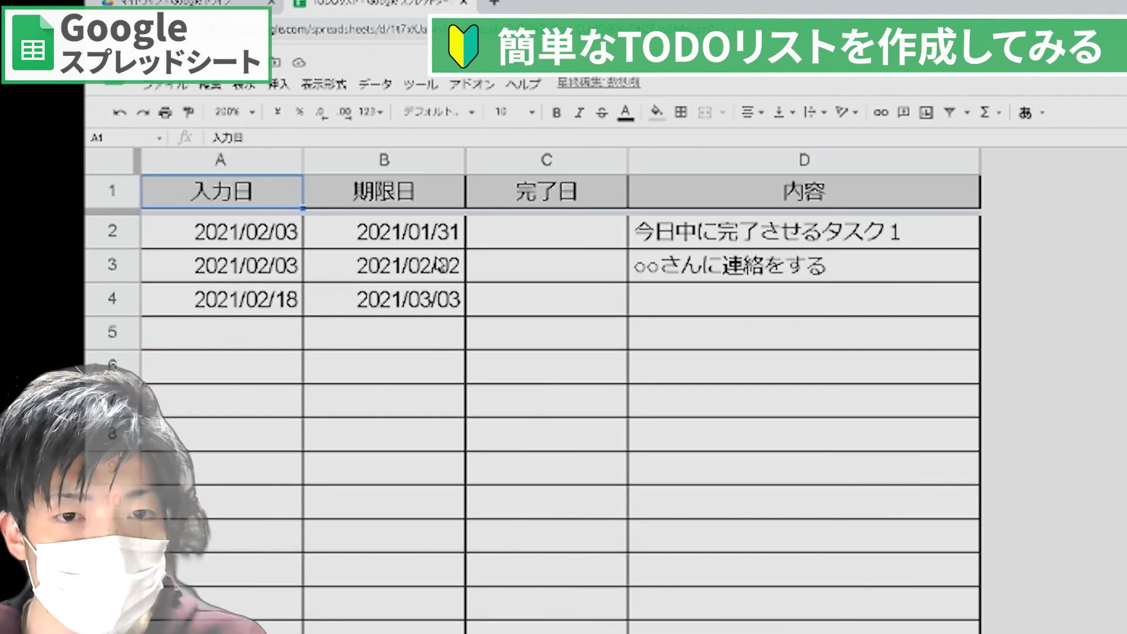
# On the TODO sheet, pick 2021/02/16 as the 完了日 in C2 and check the counts on the 進捗 sheet.
pyautogui.doubleClick(535, 236)
pyautogui.click(528, 340)
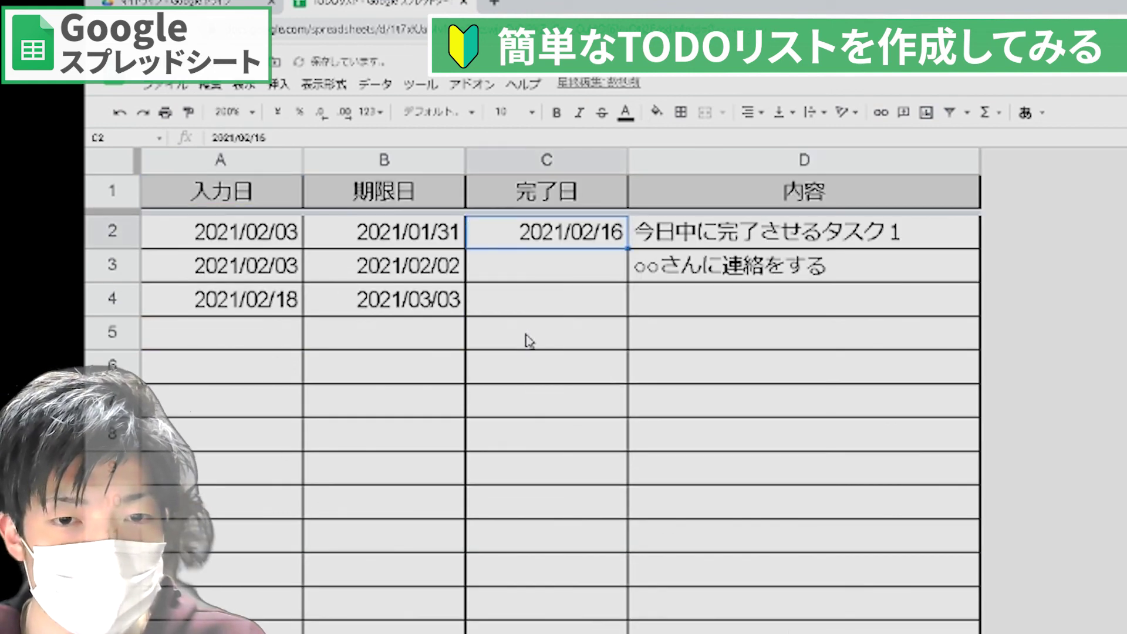
pyautogui.hotkey('ctrl', 'shift', 'pagedown')
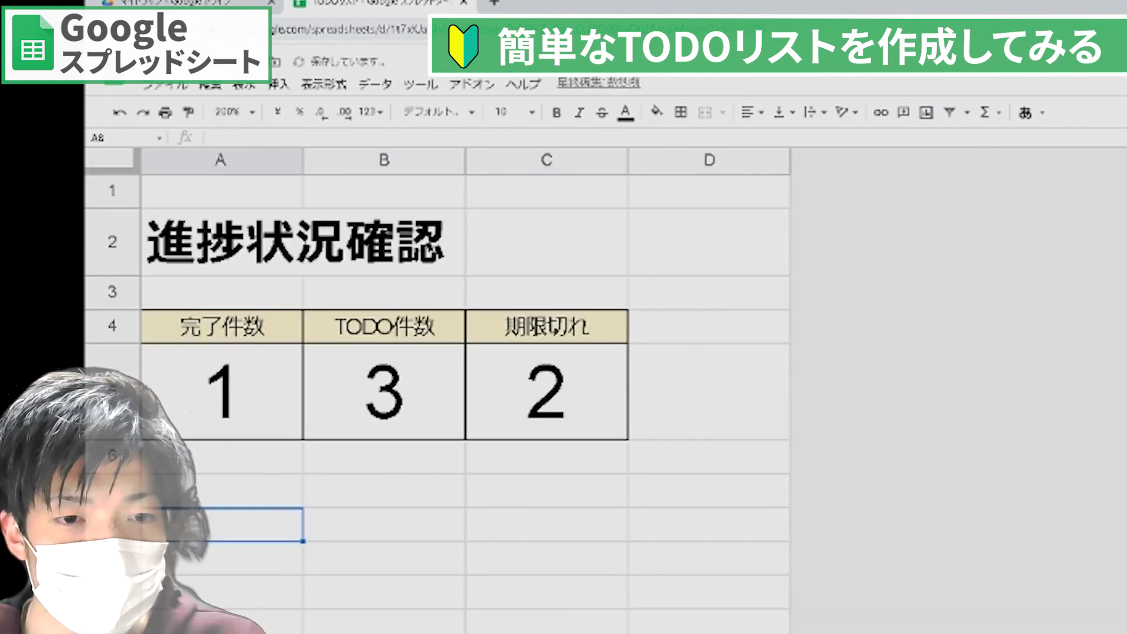
# Go back to the TODO sheet, pick 2021/02/01 as the 完了日 in C3, and check the counts on the 進捗 sheet again.
pyautogui.hotkey('ctrl', 'shift', 'pageup')
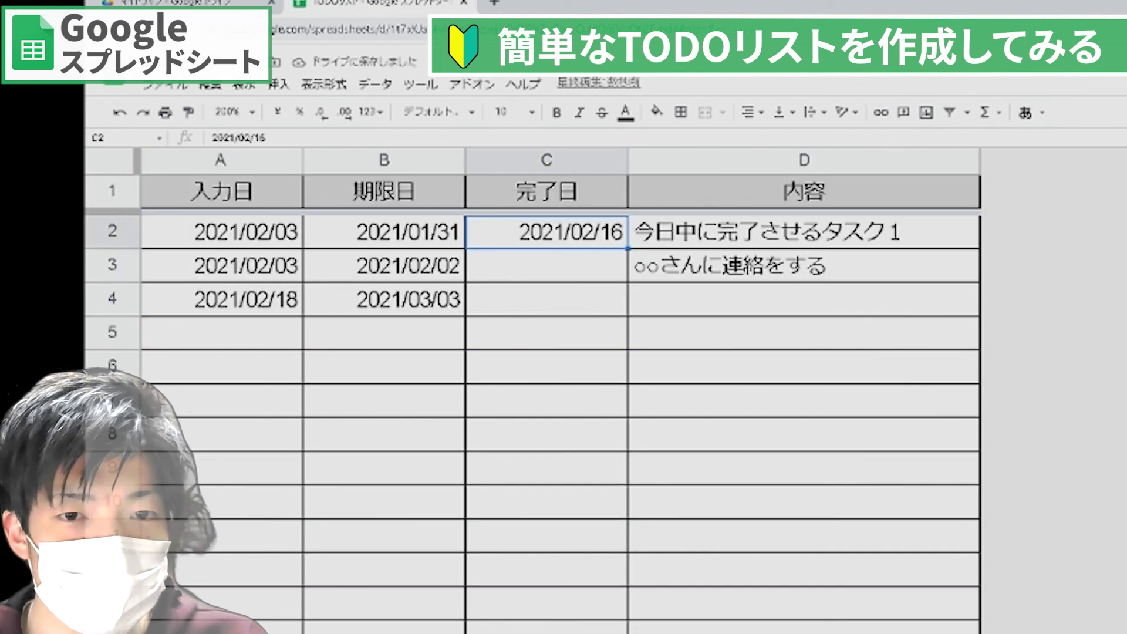
pyautogui.doubleClick(511, 274)
pyautogui.click(509, 344)
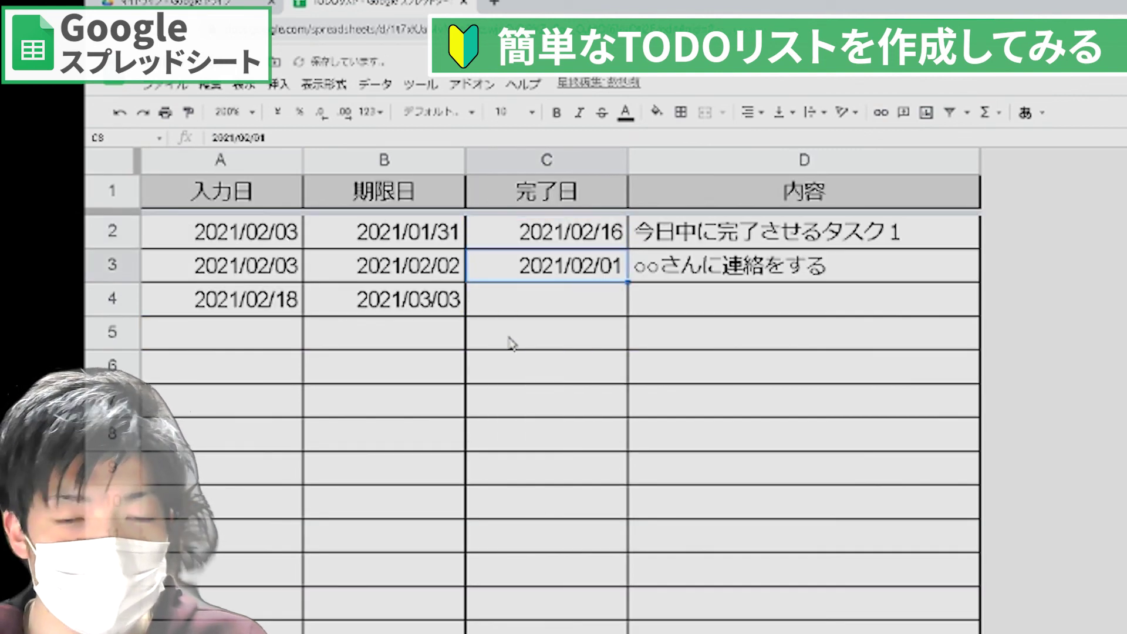
pyautogui.hotkey('ctrl', 'shift', 'pagedown')
pyautogui.press('Up')
pyautogui.press('Up')
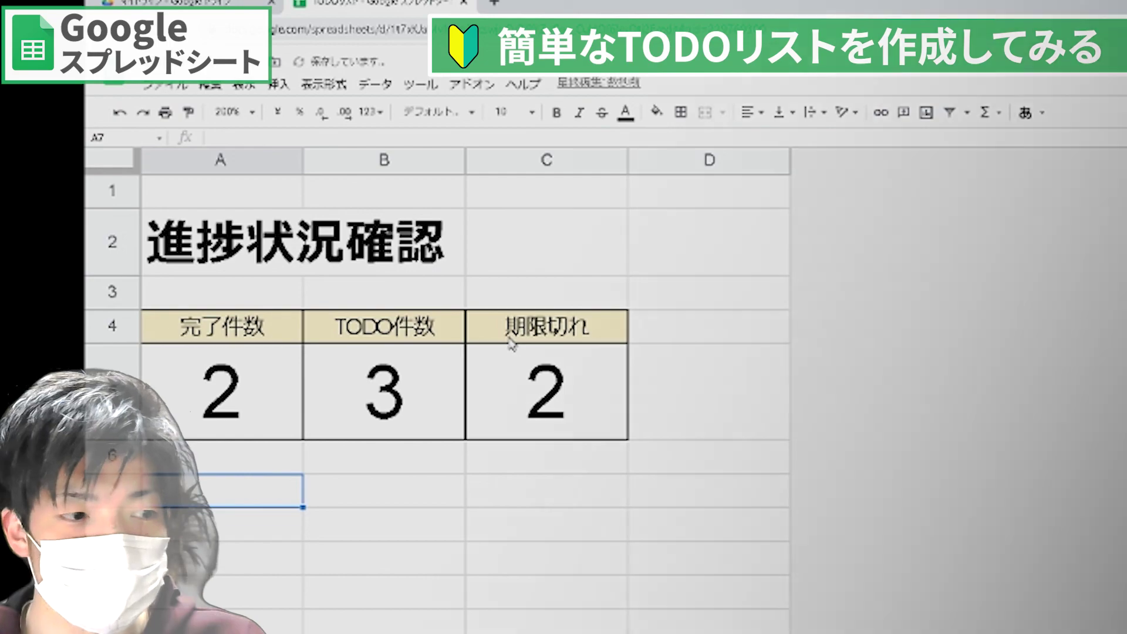